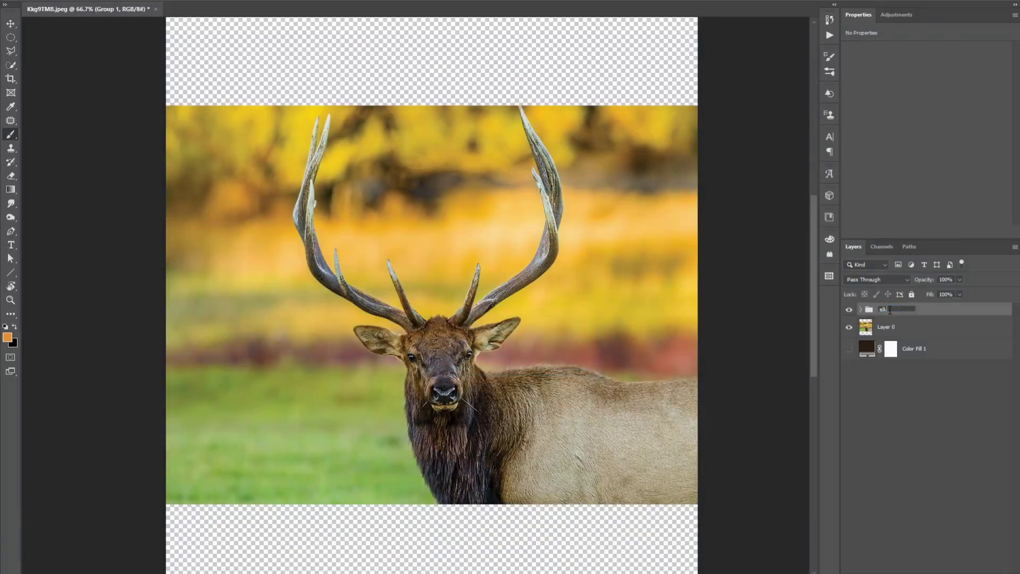
- Move the duplicated elk left and down with the Move tool
left_click_drag(516, 446, 432, 474)
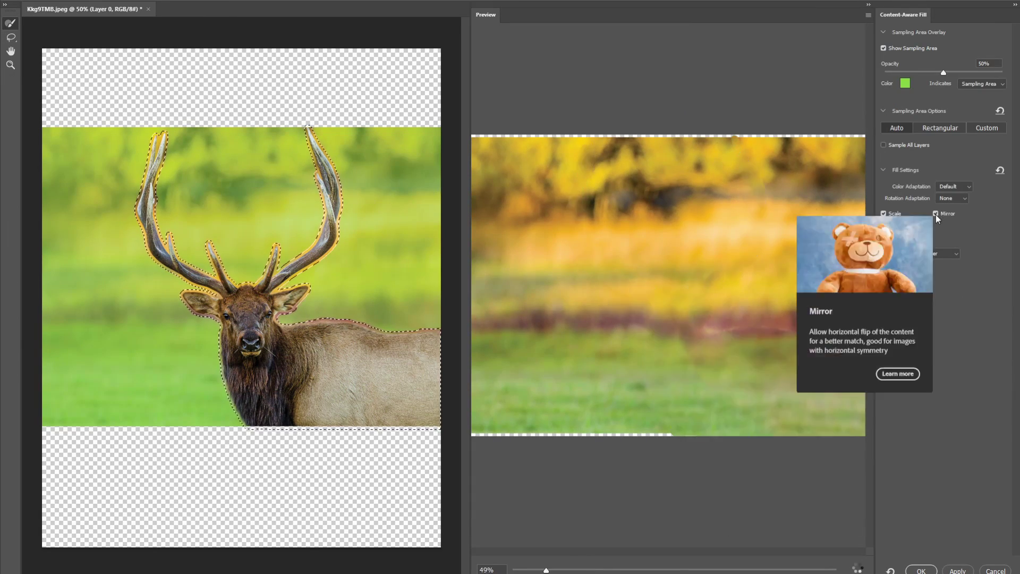
- Apply the Content-Aware Fill where the elk was removed
left_click(921, 570)
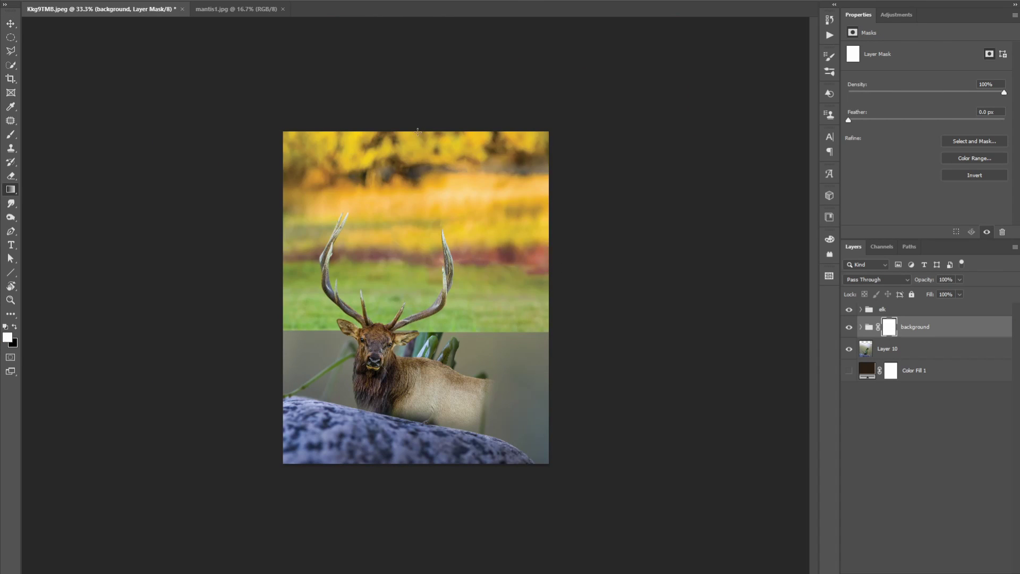
- Drag a gradient on the background group's mask to fade it into the mantis
left_click_drag(417, 131, 421, 331)
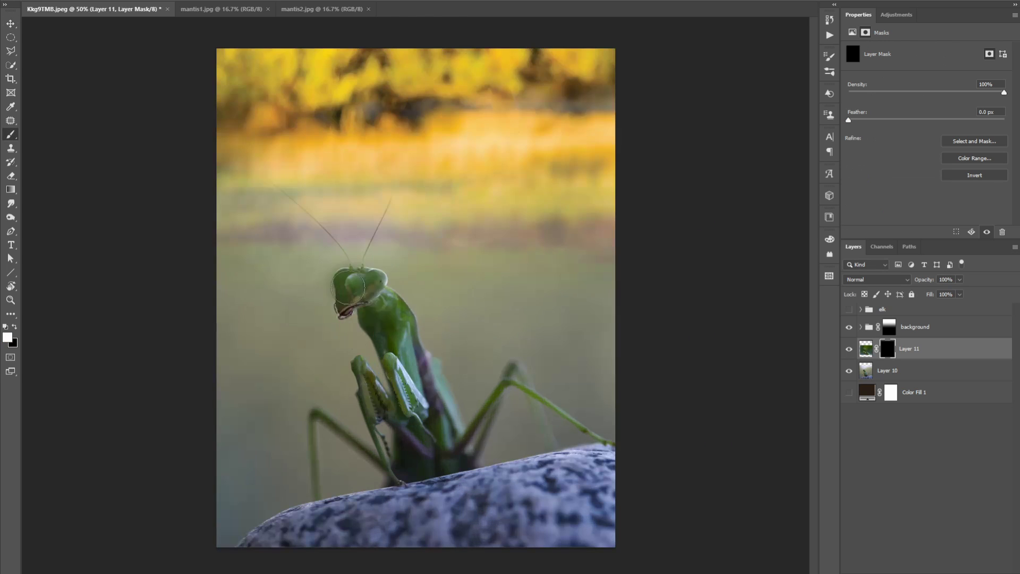
- Paint Layer 11's mask to reveal the mantis body
left_click_drag(348, 287, 380, 355)
key("x")
scroll(391, 465, "up", 2)
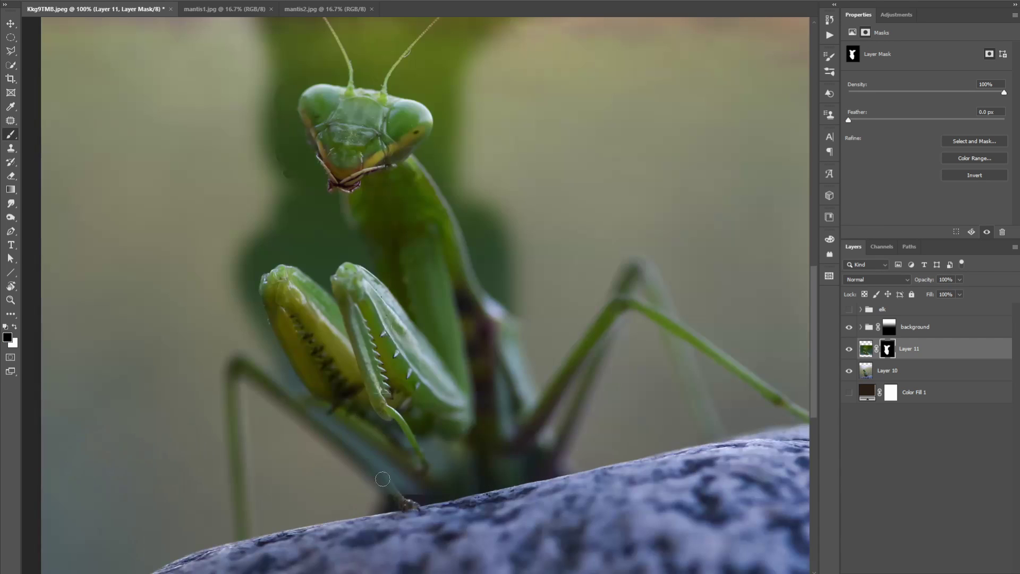
scroll(393, 474, "down", 1)
- Add a Curves adjustment clipped to the mantis layer and raise it to brighten
left_click(896, 14)
left_click(891, 56)
key("ctrl+alt+g")
left_click_drag(919, 159, 919, 143)
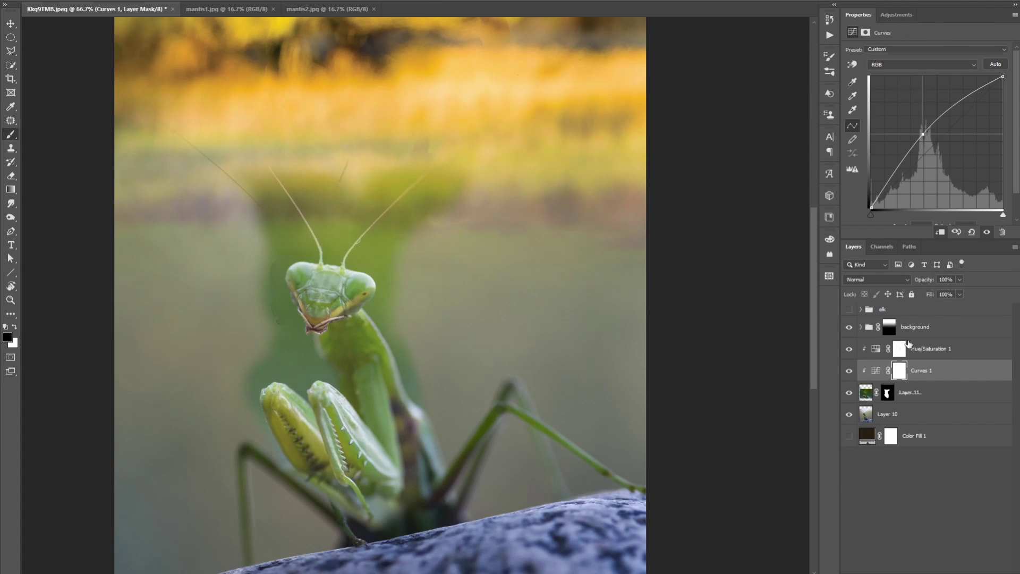
- Lower Hue/Saturation to -58 and paint brightening around the mantis head and antennae
left_click(909, 343)
left_click_drag(895, 117, 883, 119)
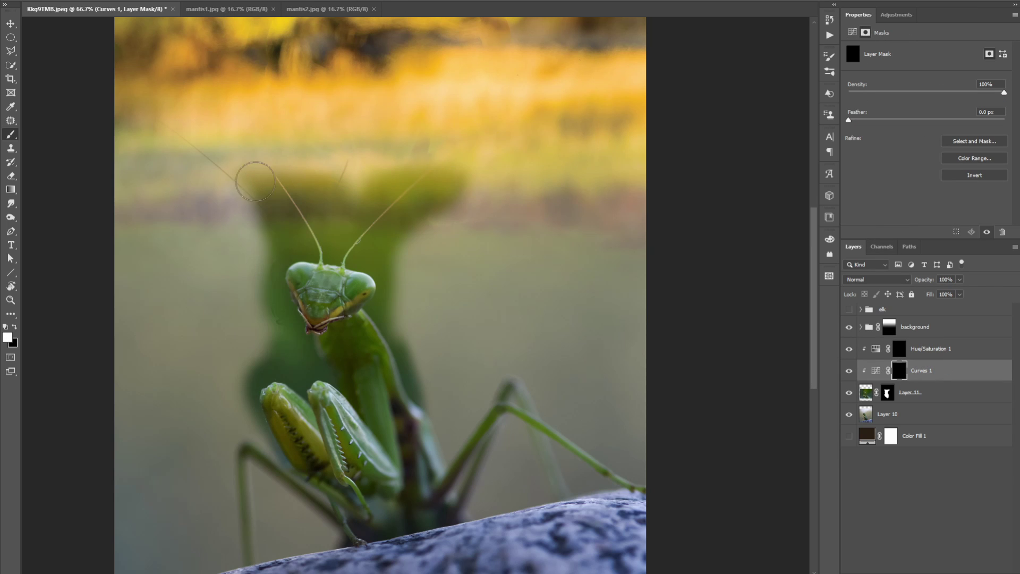
left_click_drag(260, 350, 279, 211)
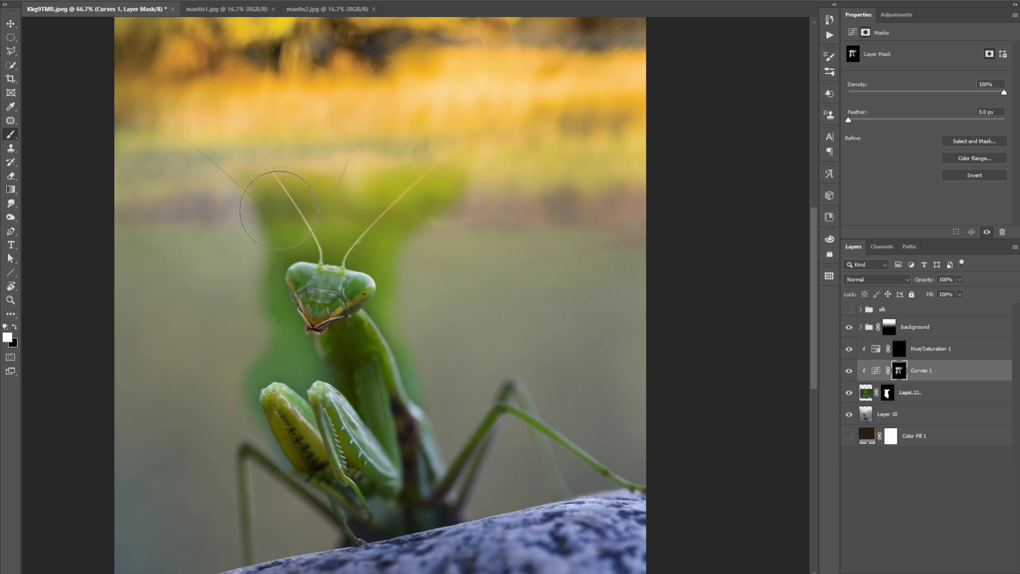
key("alt+bracketleft")
scroll(261, 474, "up", 1)
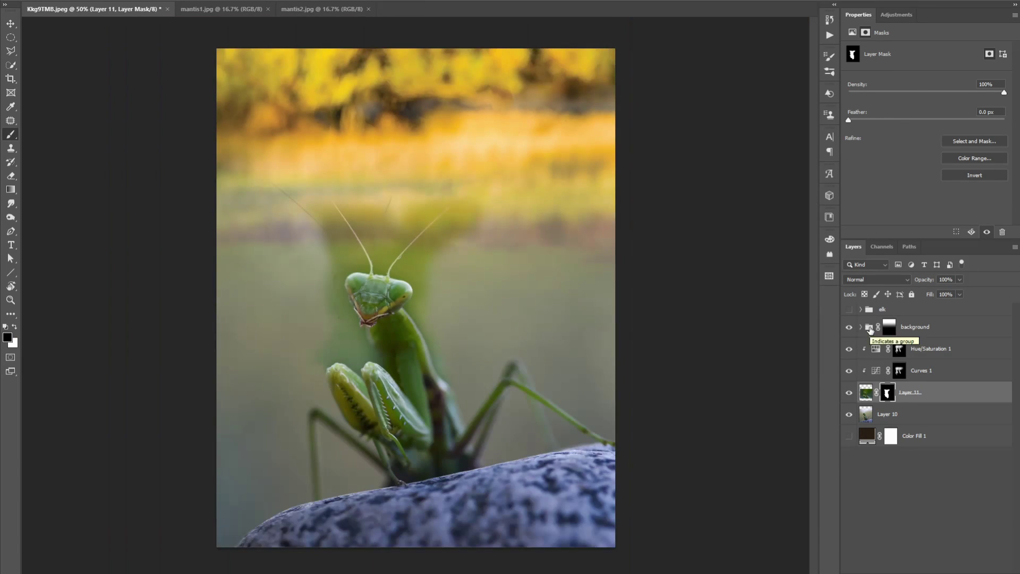
- Clone Stamp the Layer 0 copy background to patch the mantis backdrop
left_click(861, 327)
left_click(862, 342)
key("s")
scroll(408, 248, "up", 1)
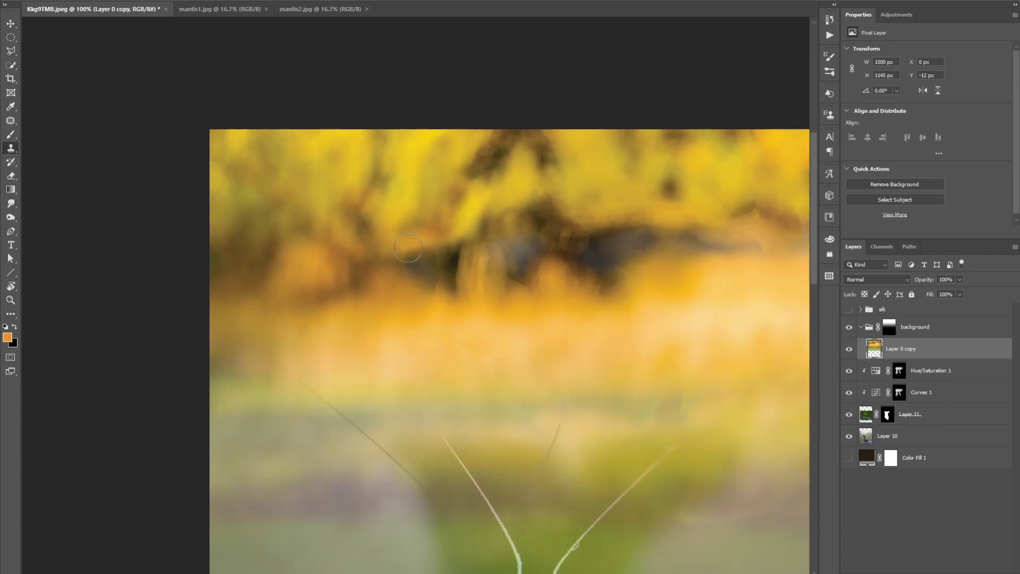
scroll(389, 396, "right", 3)
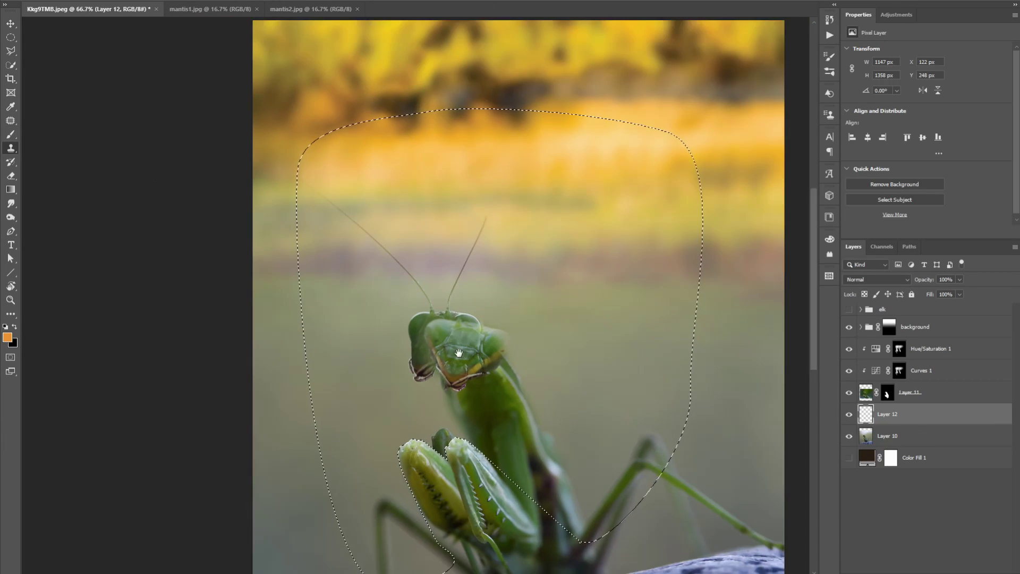
key("ctrl+minus")
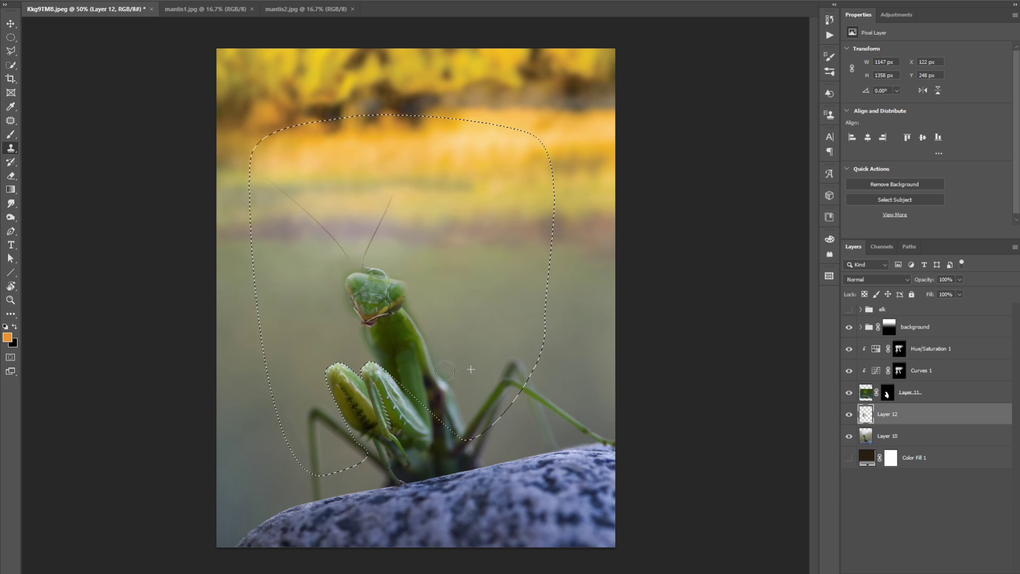
- Hide the background group, fit Layer 13, and mask the Soft Light elk texture
left_click(849, 327)
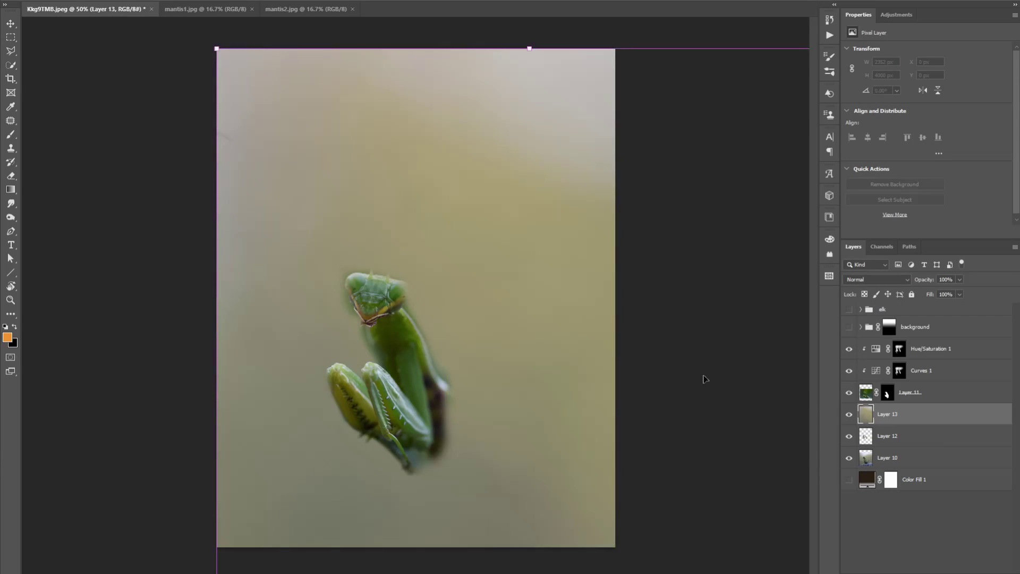
key("ctrl+minus")
key("ctrl+minus")
key("ctrl+minus")
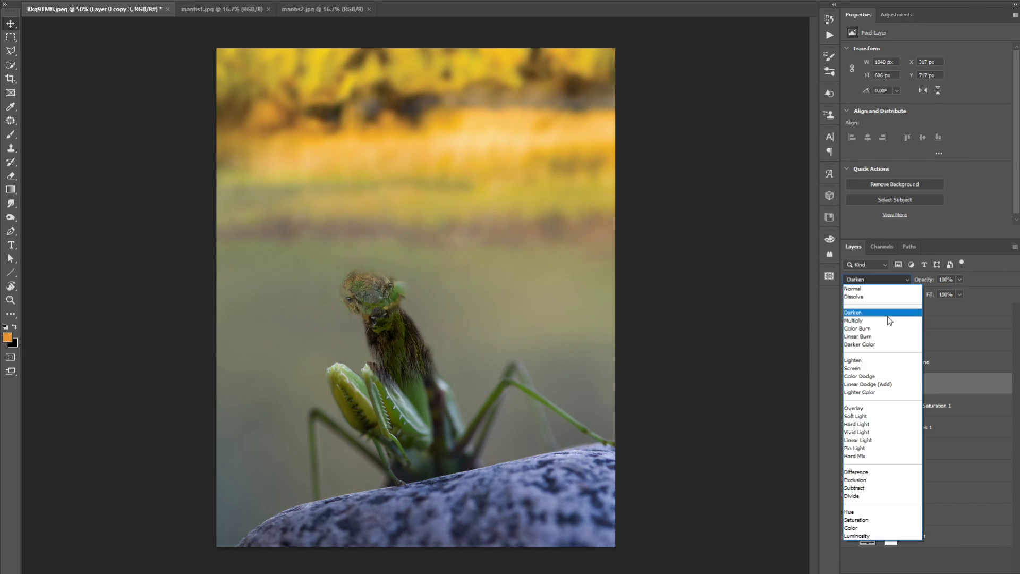
key("b")
key("d")
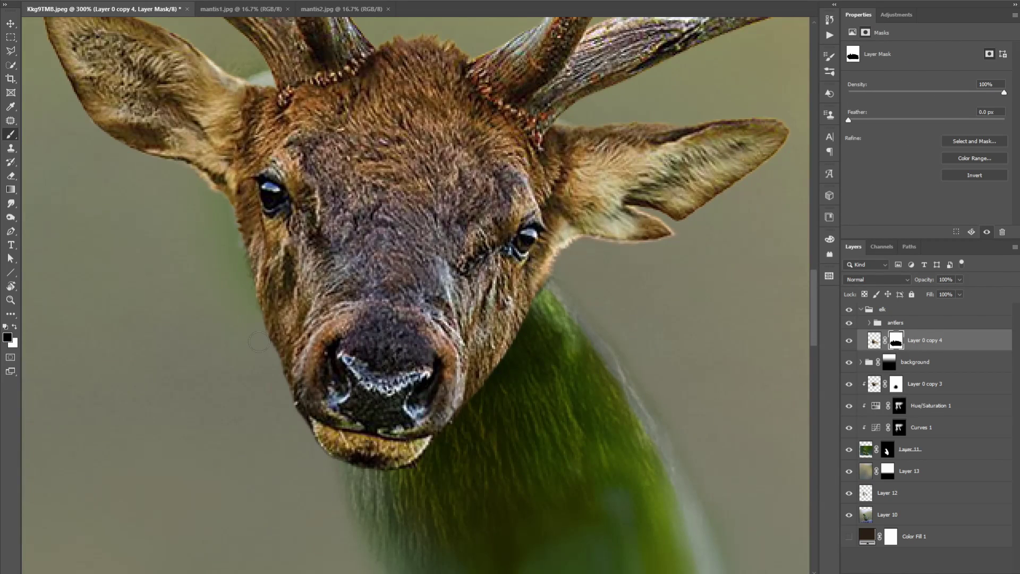
- Refine the elk head mask's edges in Select and Mask
double_click(896, 341)
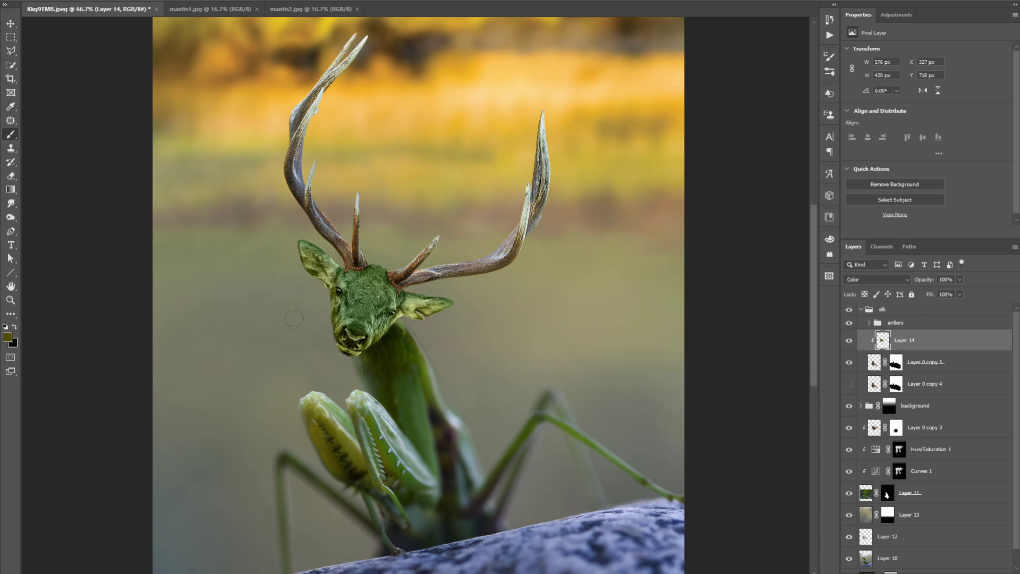
left_click_drag(497, 395, 502, 401)
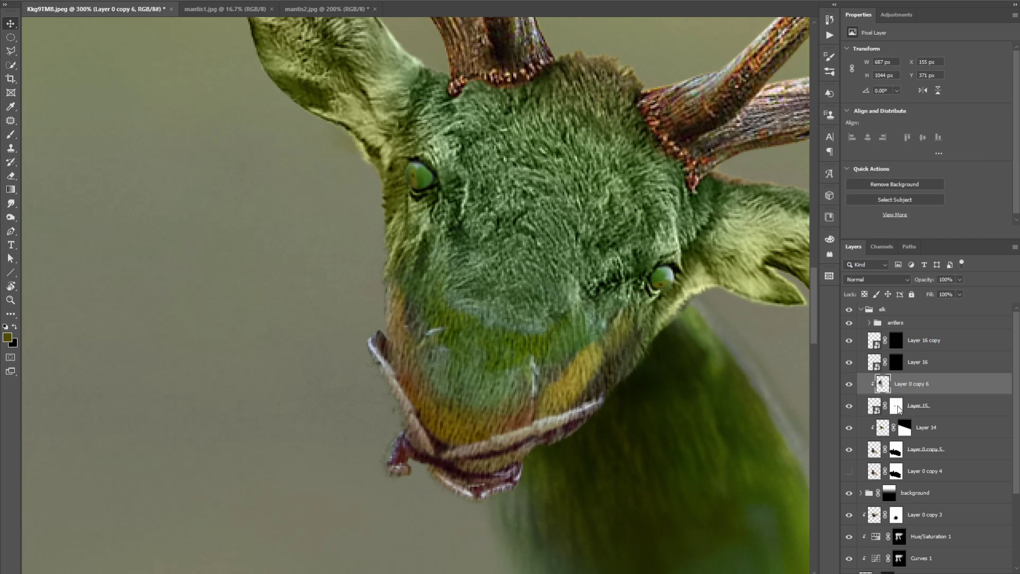
- Paint white on Layer 15's mask to reveal the mantis face patch around the nose
left_click(897, 407)
key("d")
key("b")
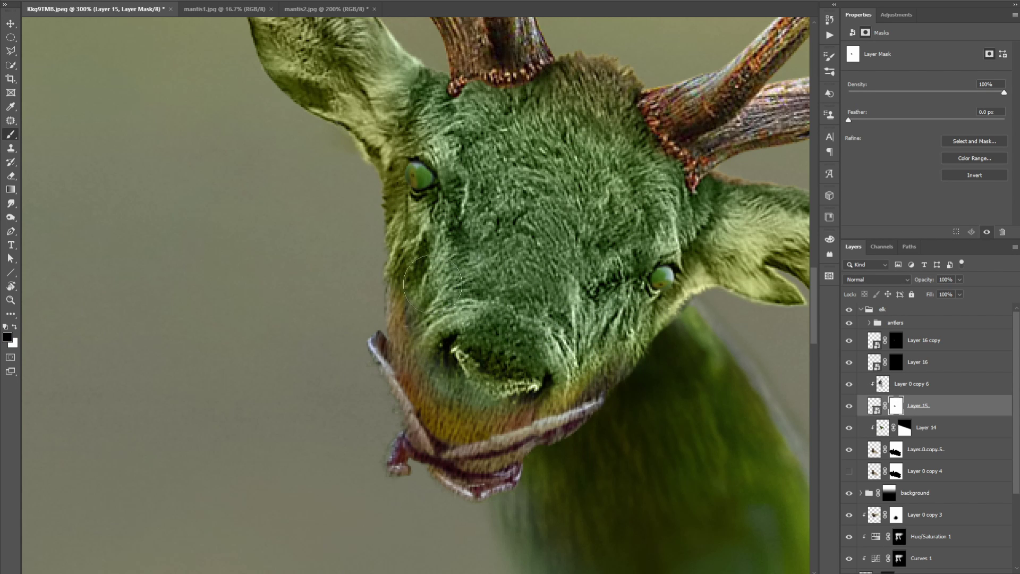
key("x")
left_click_drag(433, 284, 464, 310)
- Clone-clean Layer 15's smart object contents, then close the .psb and return
double_click(874, 406)
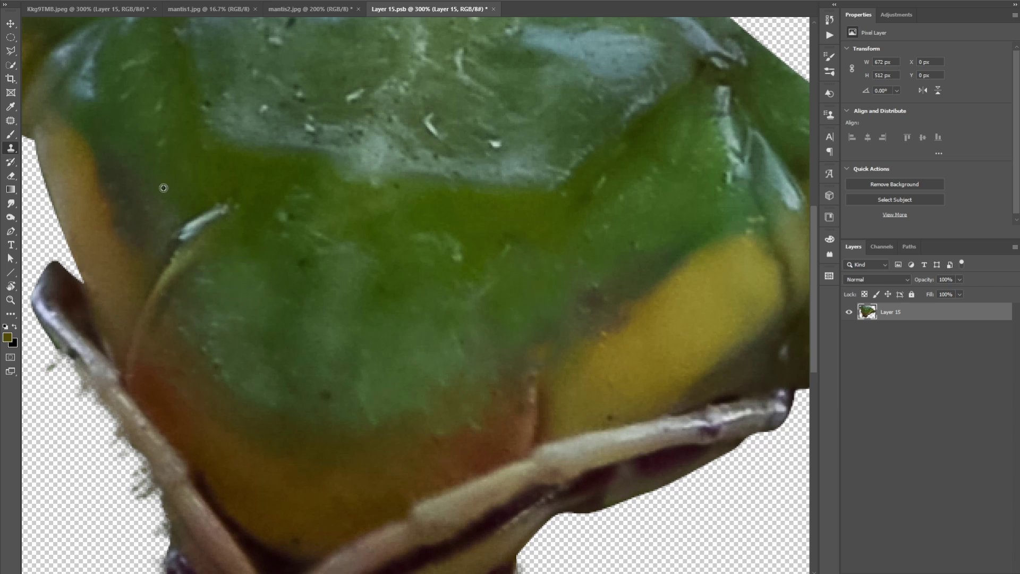
scroll(146, 294, "up", 2)
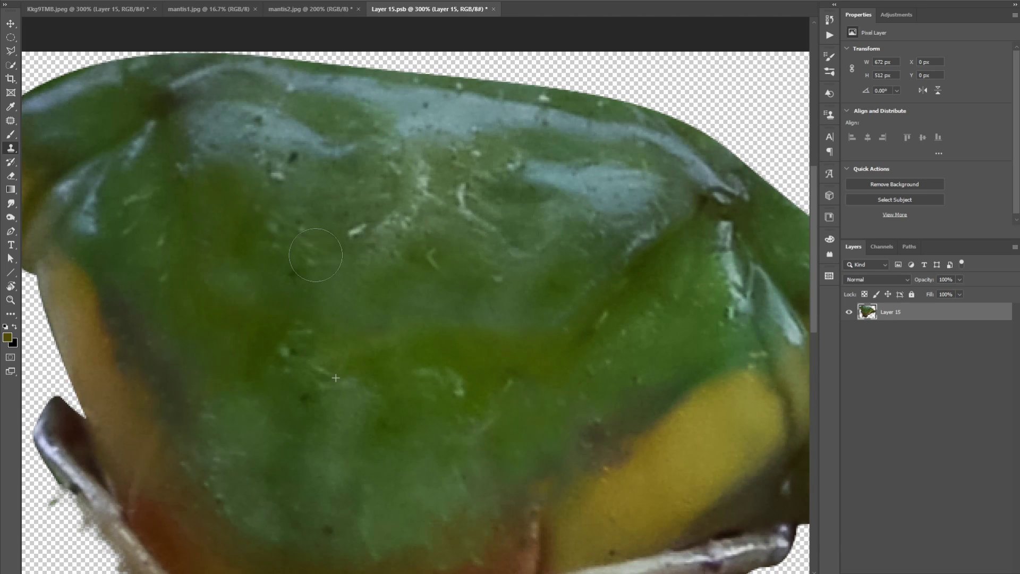
scroll(358, 450, "up", 2)
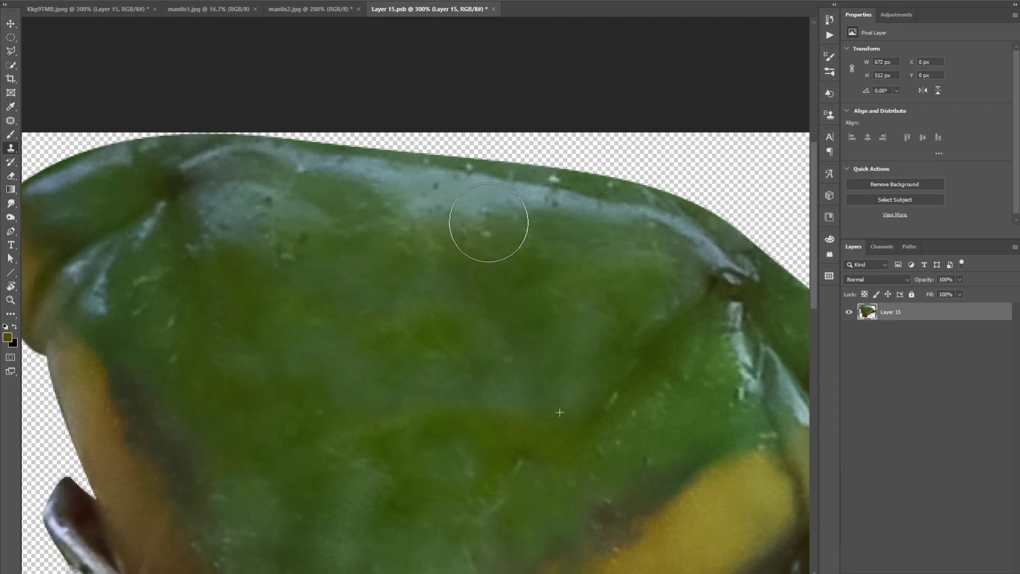
key("ctrl+w")
left_click(596, 319)
key("Return")
key("b")
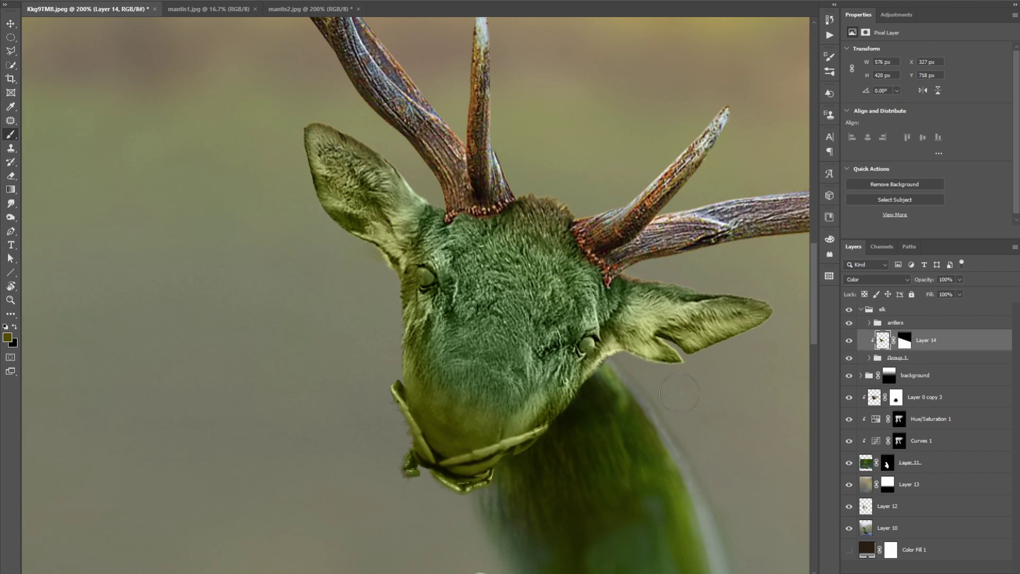
- Paint the antlers green on a clipped Color-mode Layer 17 inside Group 1
key("ctrl+minus")
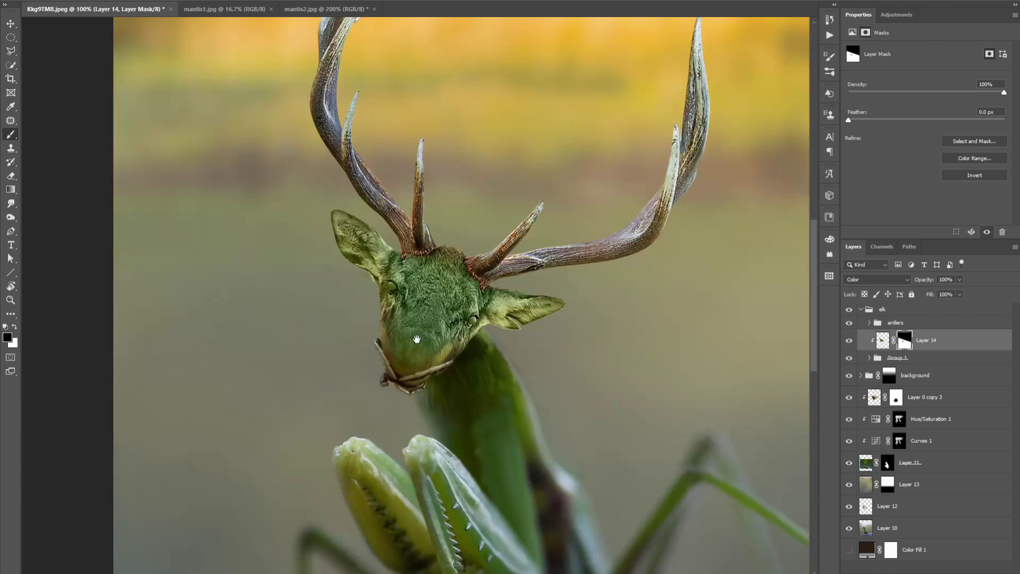
key("ctrl+minus")
left_click(869, 358)
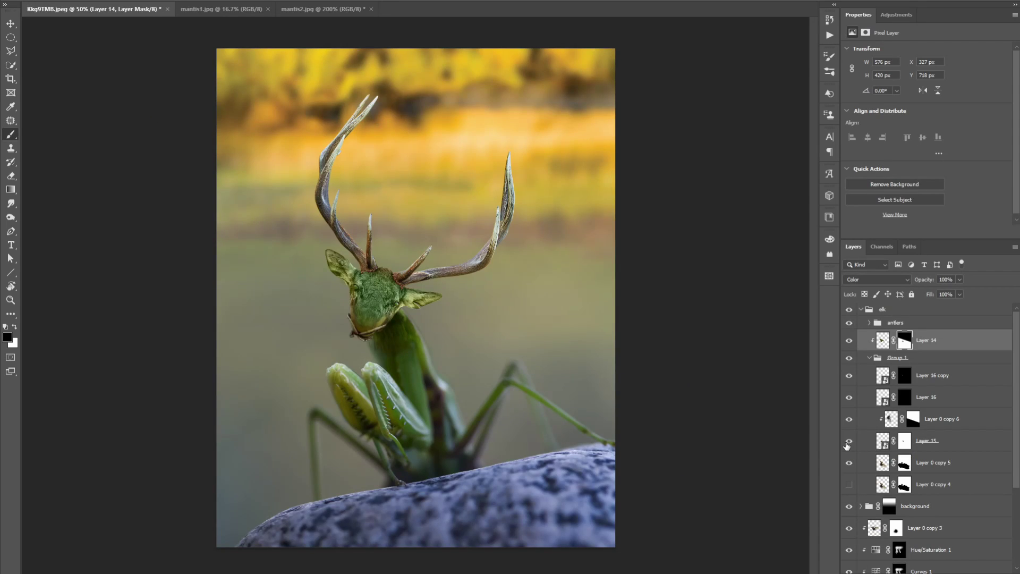
scroll(372, 298, "up", 3)
scroll(372, 297, "up", 1)
key("x")
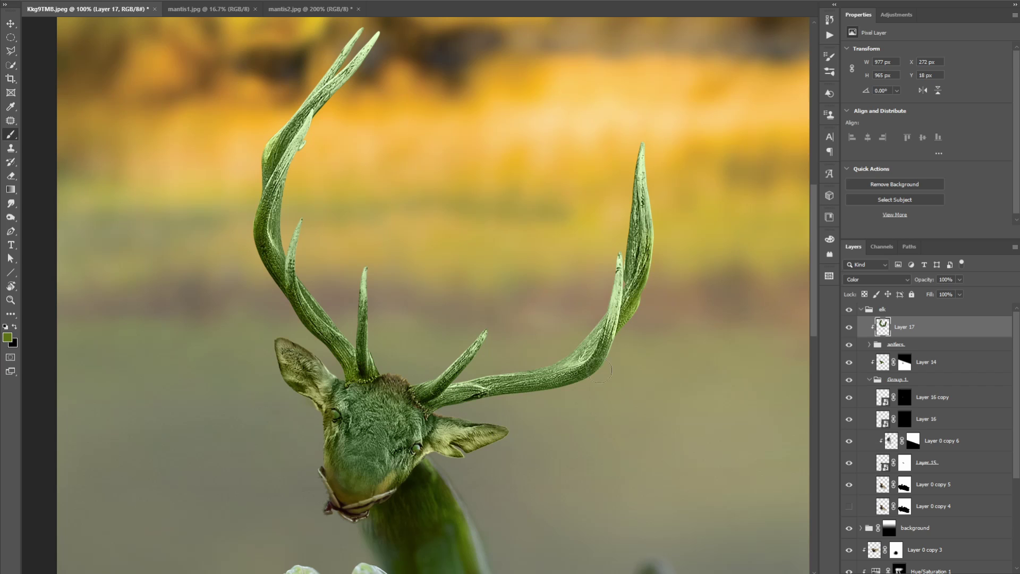
scroll(600, 370, "down", 2)
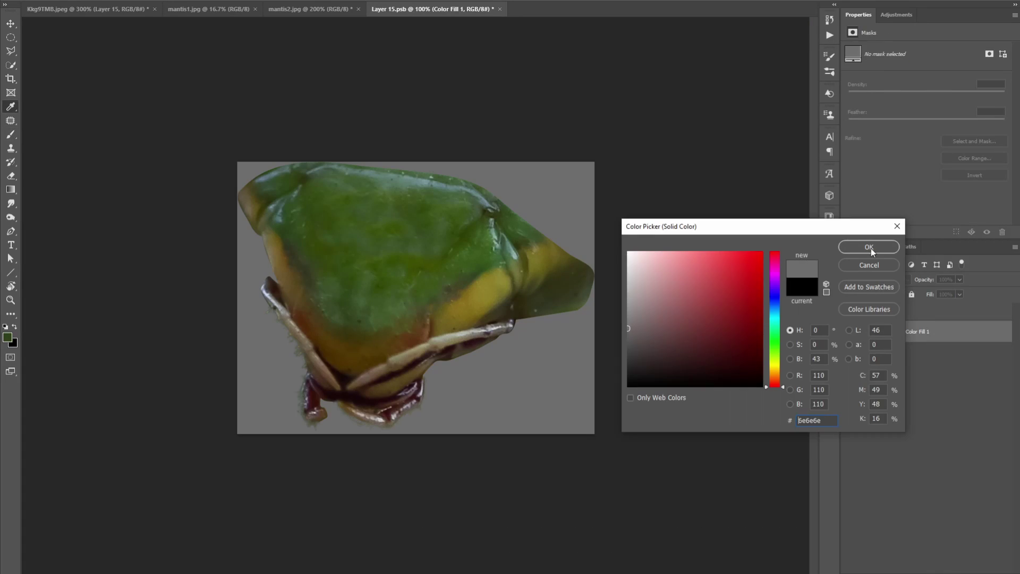
- Confirm the #6e6e6e grey fill, tidy Layer 15's mask edges, and return to the composite
left_click(870, 247)
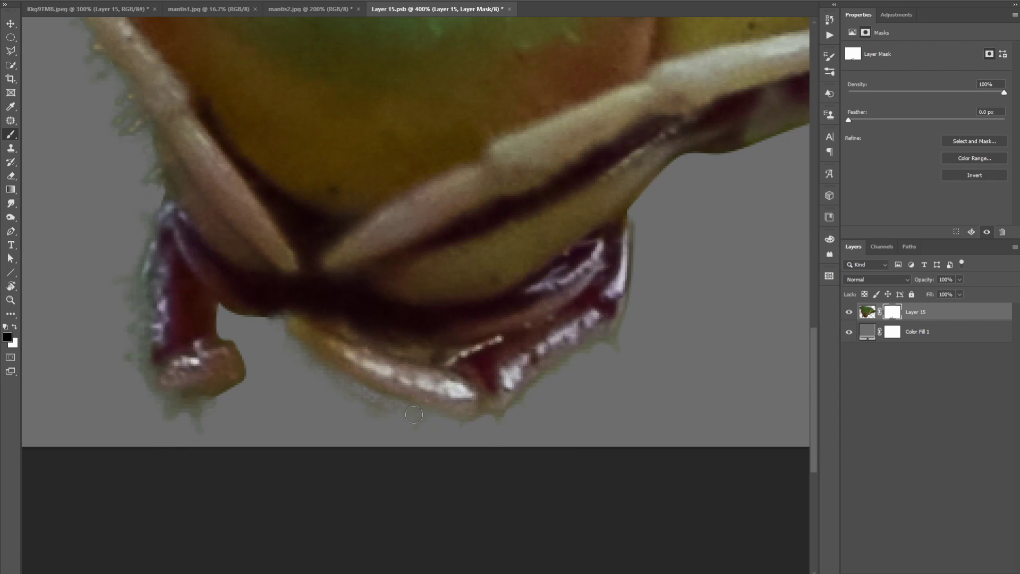
scroll(271, 326, "left", 5)
scroll(299, 362, "up", 3)
scroll(300, 362, "left", 1)
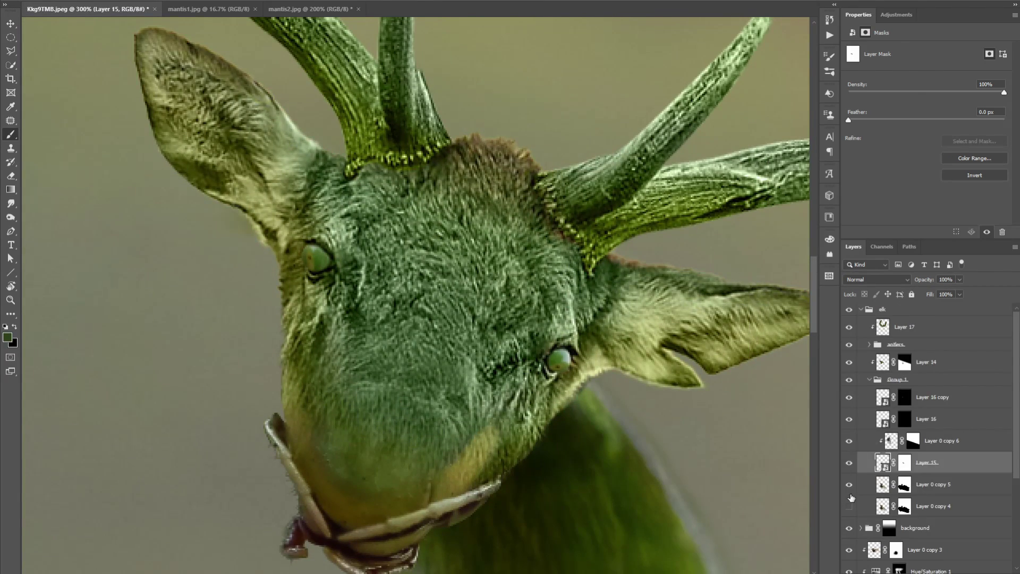
left_click(935, 484)
- Apply a Field Blur to the first antler layer with a blur point on the elk's head
scroll(936, 458, "down", 1)
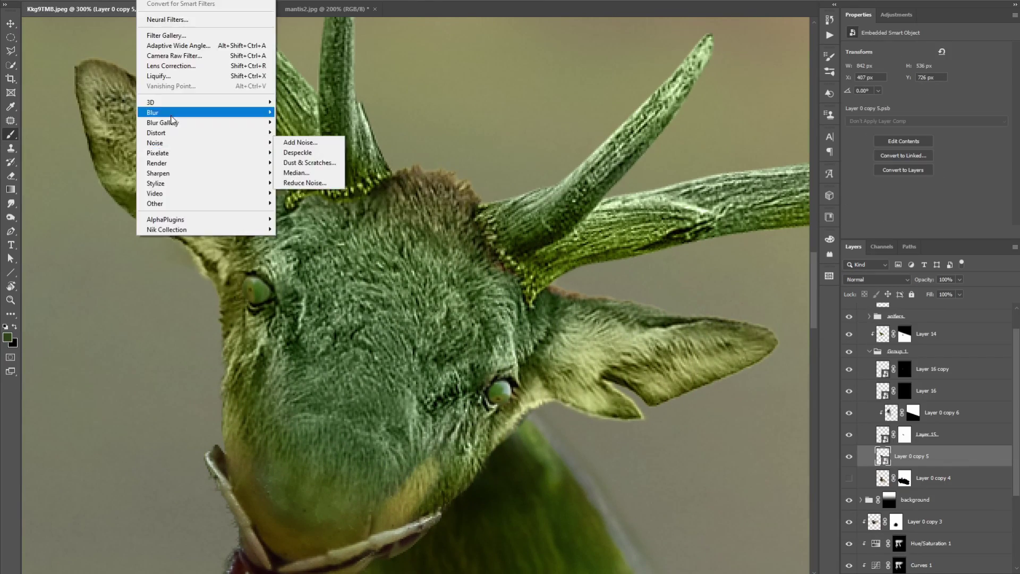
left_click(298, 123)
left_click(418, 200)
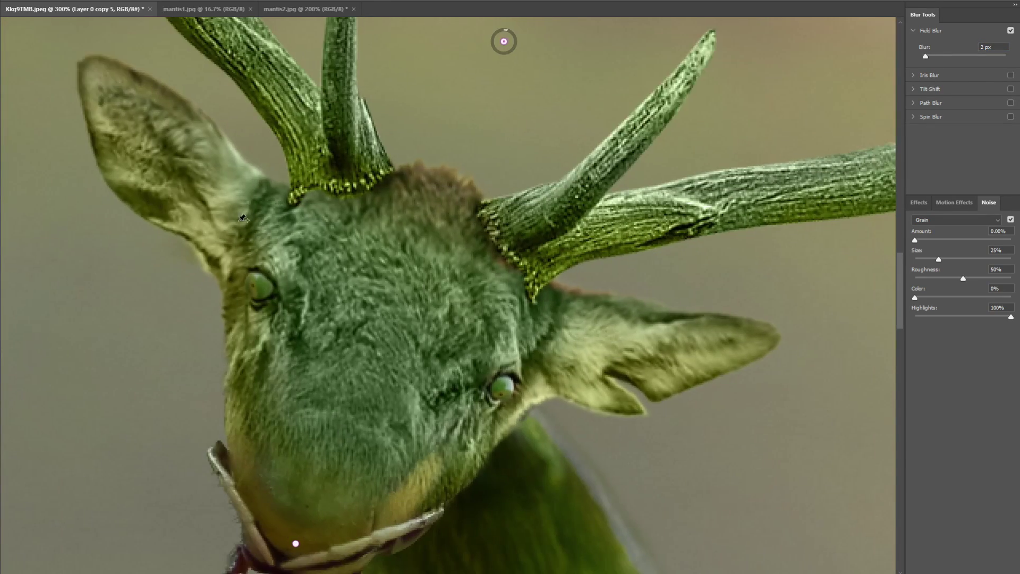
key("Return")
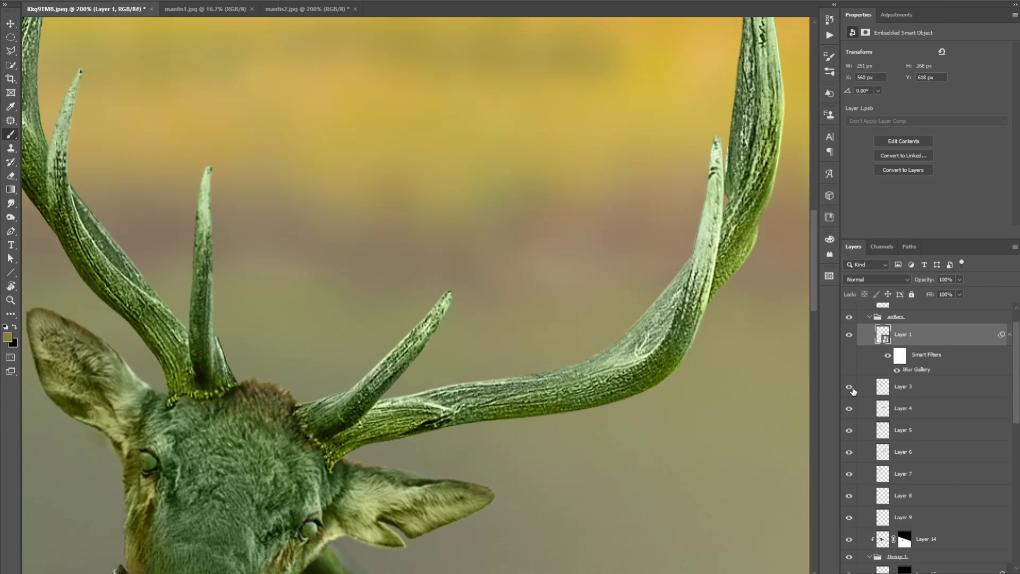
left_click(946, 408)
- Reapply the Field Blur to the next antler layer, checking it zoomed in
left_click(946, 392, "shift")
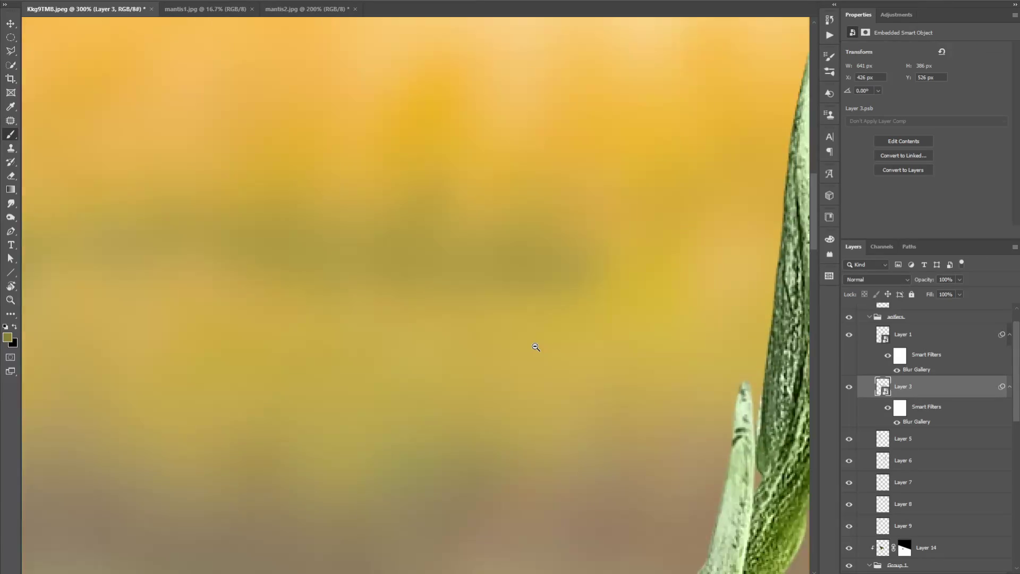
left_click(535, 347, "alt")
left_click(535, 347, "alt")
key("ctrl+alt+f")
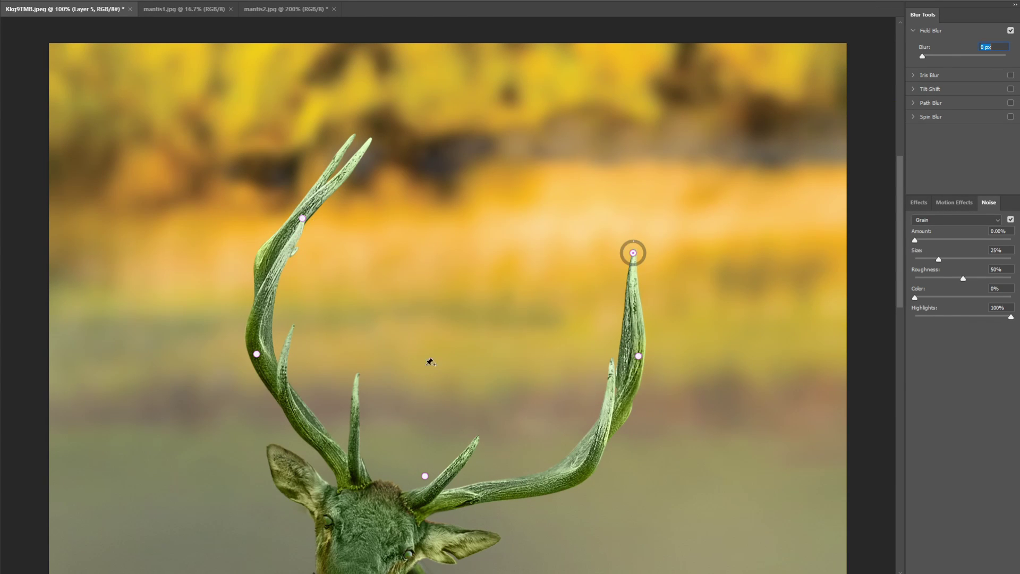
key("ctrl+plus")
key("ctrl+minus")
key("Return")
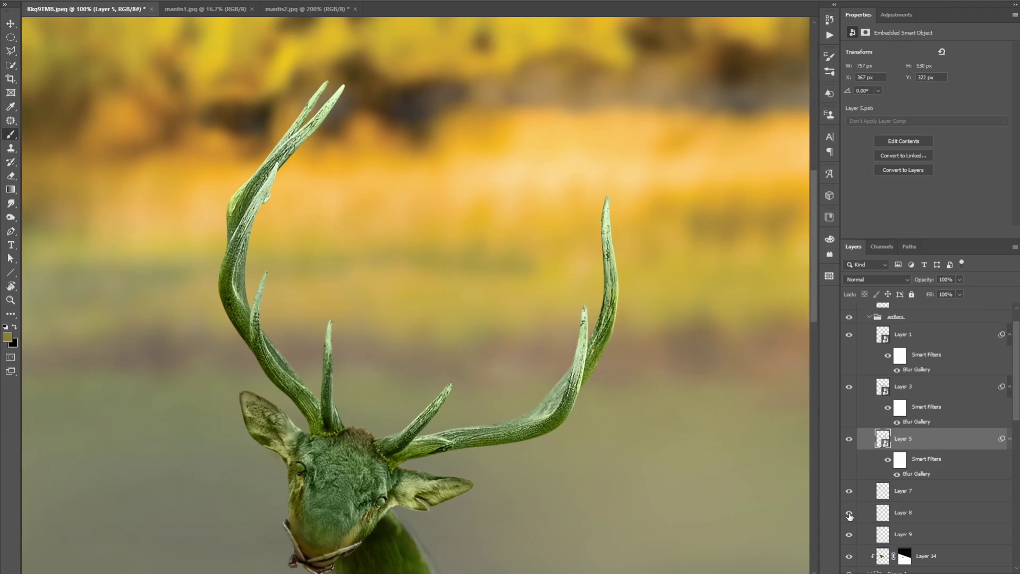
- Reapply the Field Blur to antler Layers 7 and 9
left_click(904, 491)
left_click(152, 2)
key("ctrl+alt+f")
key("Return")
left_click(903, 543)
key("ctrl+alt+f")
key("Return")
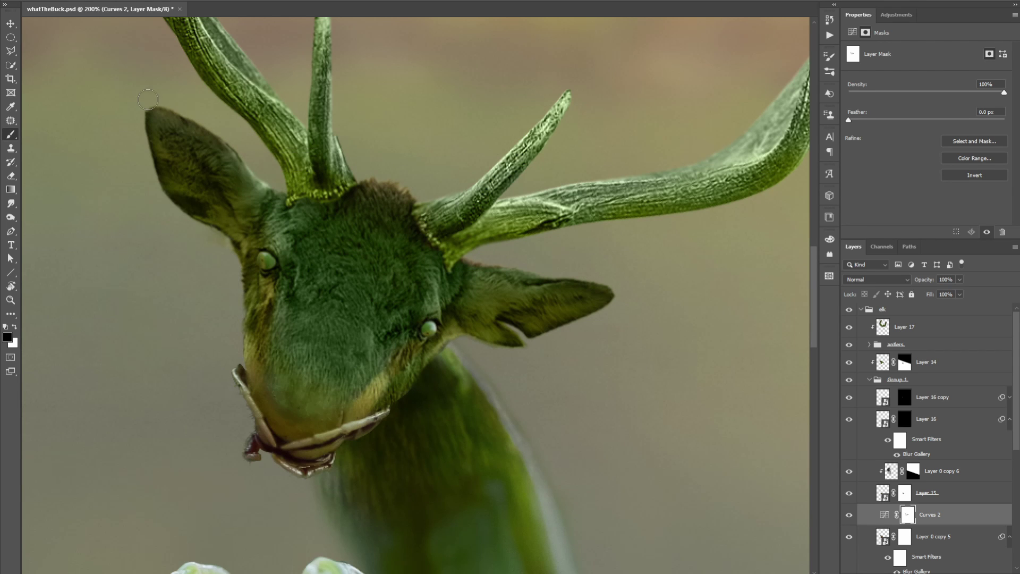
- Set Curves 2 to Luminosity and add an inverted-mask Exposure 1 in Luminosity mode
left_click(884, 514)
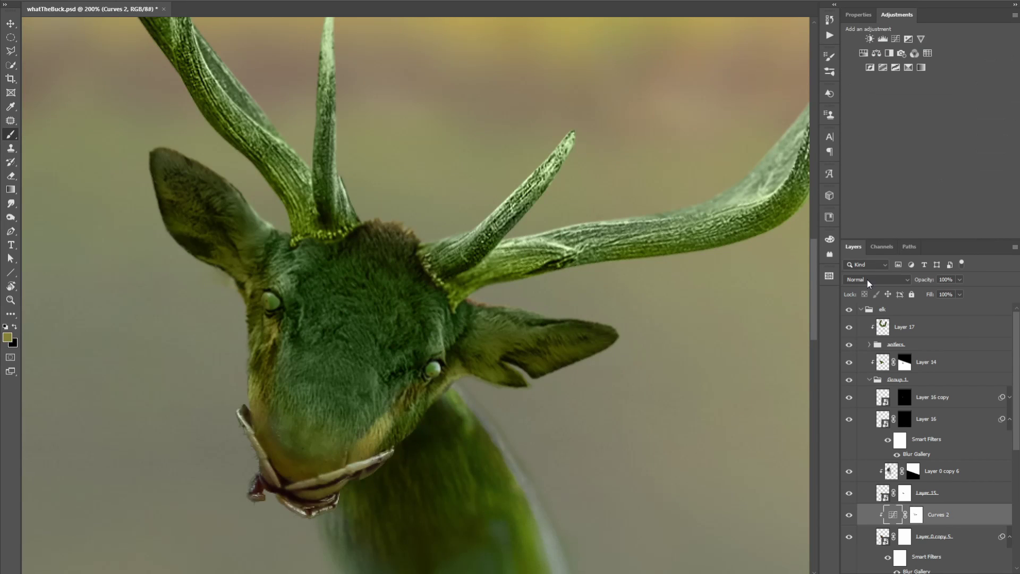
left_click(877, 279)
left_click(857, 535)
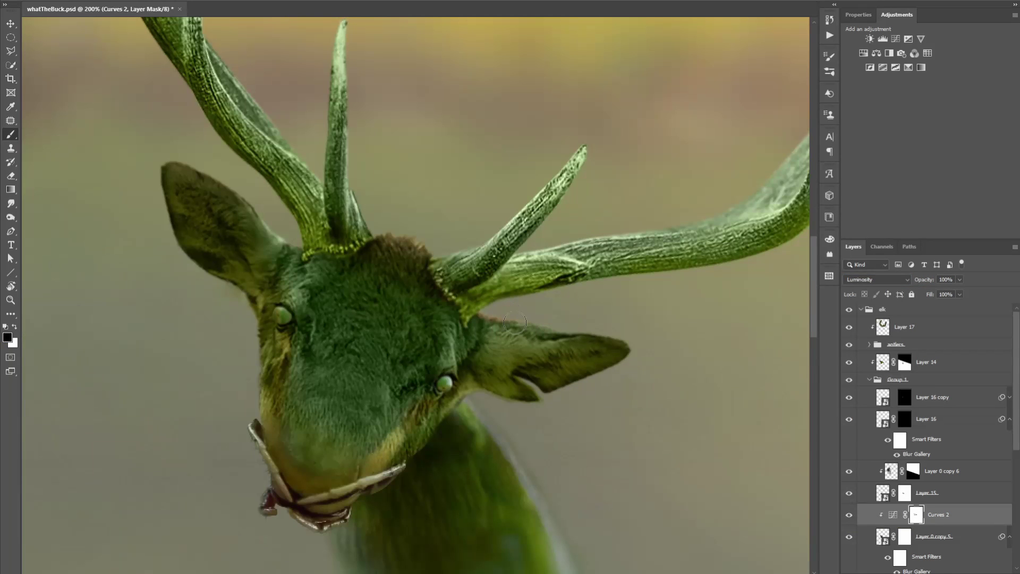
left_click(909, 39)
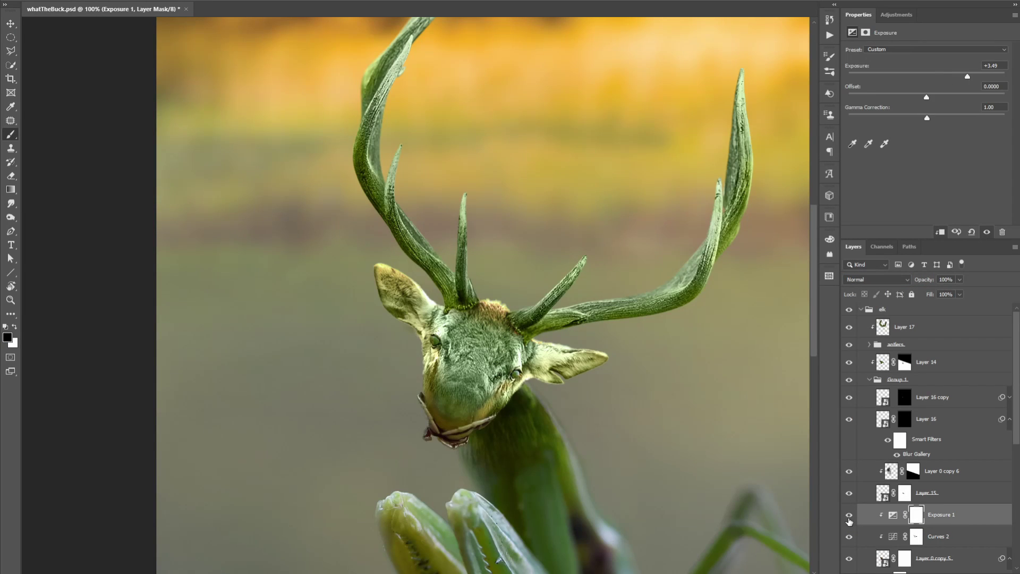
key("ctrl+i")
key("x")
key("shift+alt+y")
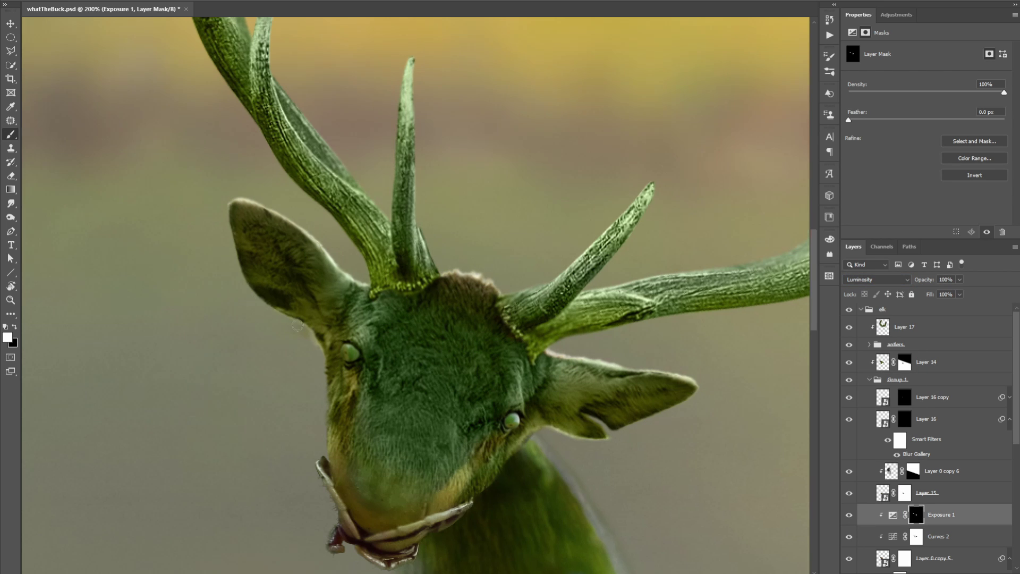
- Add clipped Curves 3 with a raised black point and an inverted mask on the elk head
key("ctrl+minus")
left_click_drag(871, 207, 873, 149)
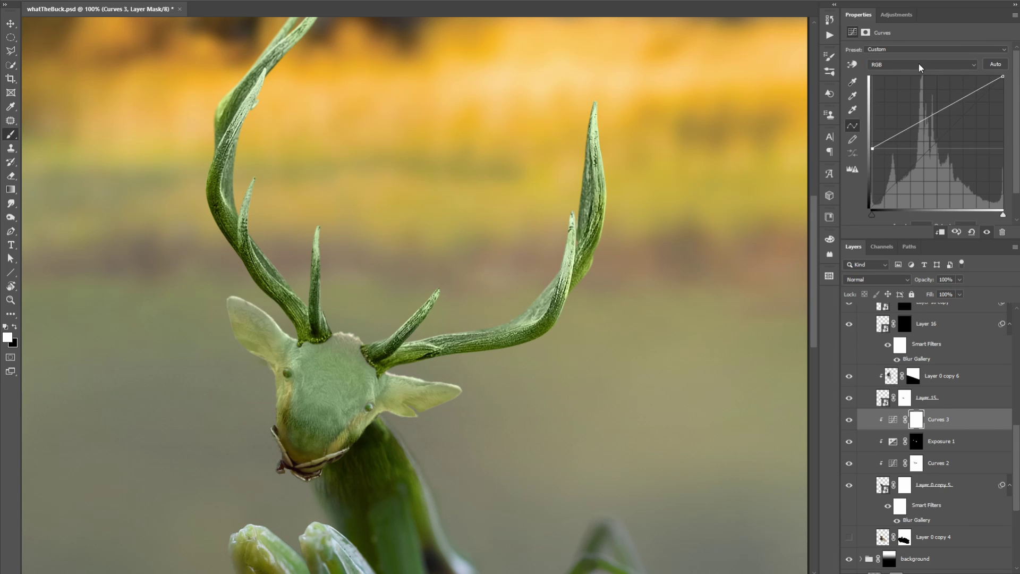
key("alt+5")
key("ctrl+i")
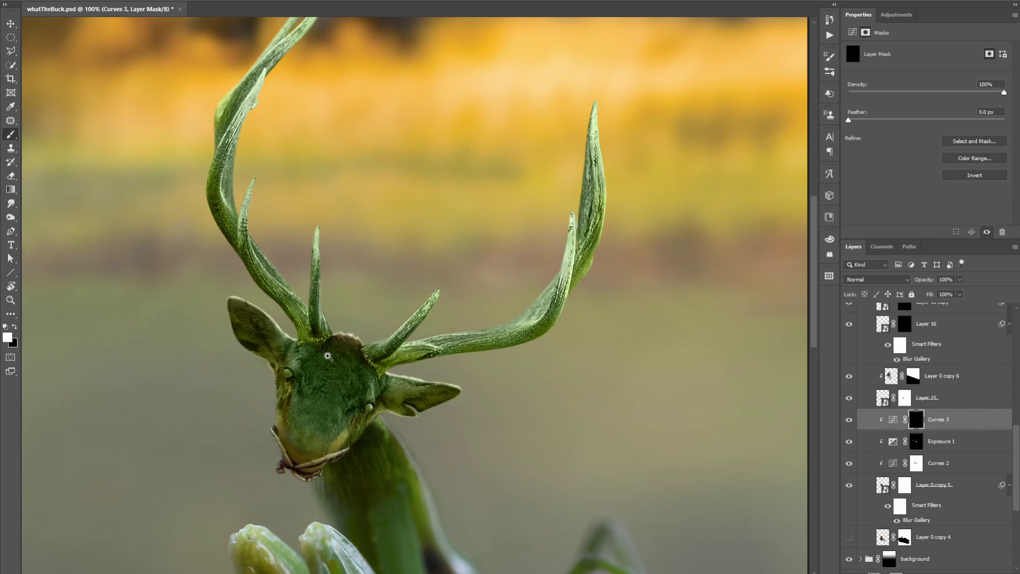
key("ctrl+plus")
key("ctrl+plus")
scroll(205, 301, "down", 3)
scroll(205, 301, "right", 3)
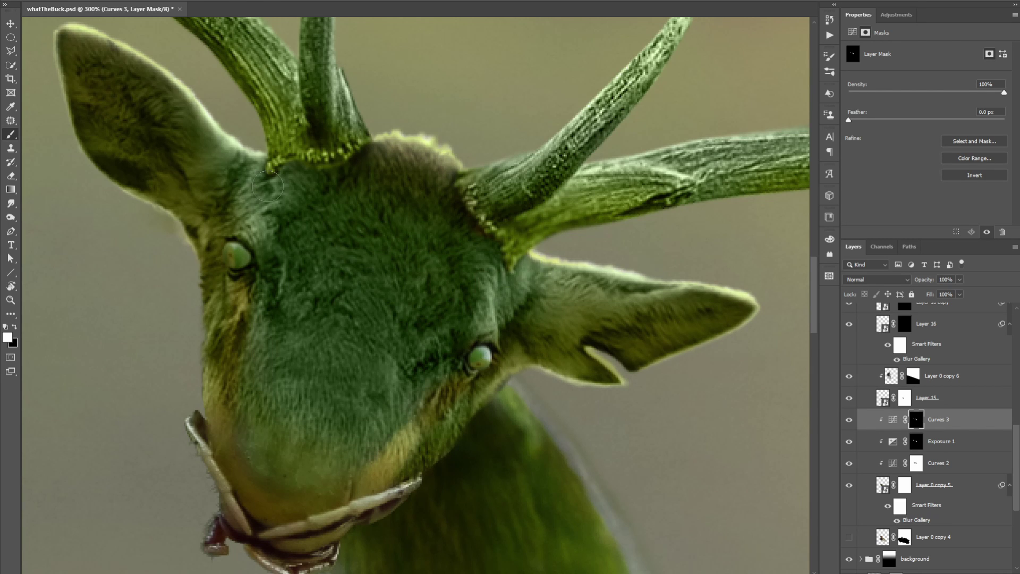
scroll(268, 186, "up", 1)
scroll(268, 186, "left", 3)
- Add Curves 5 above Curves 4 on the antler layer and invert its mask to hide it
scroll(924, 425, "down", 5)
left_click(925, 474)
key("x")
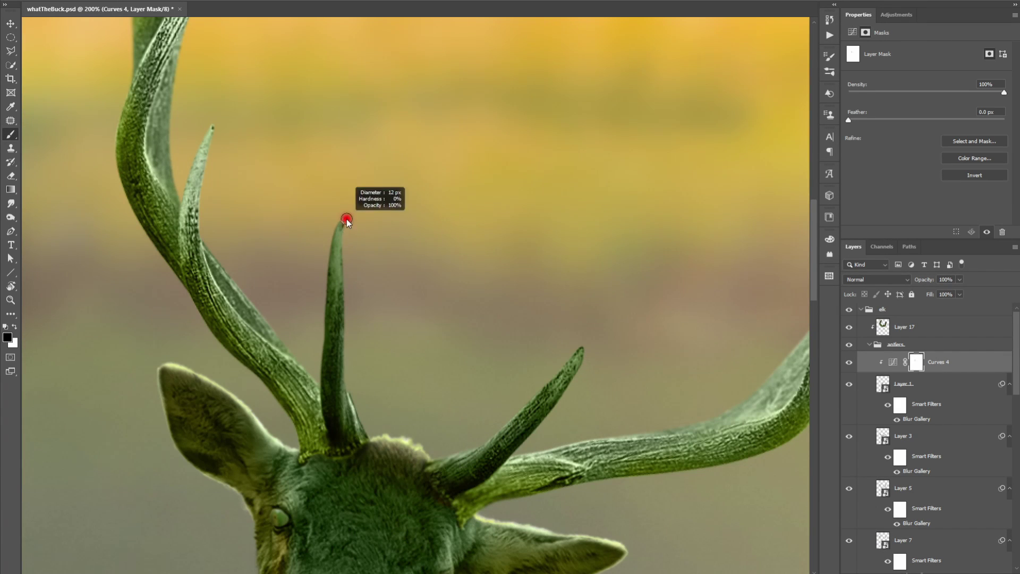
scroll(520, 365, "down", 1)
scroll(521, 364, "left", 1)
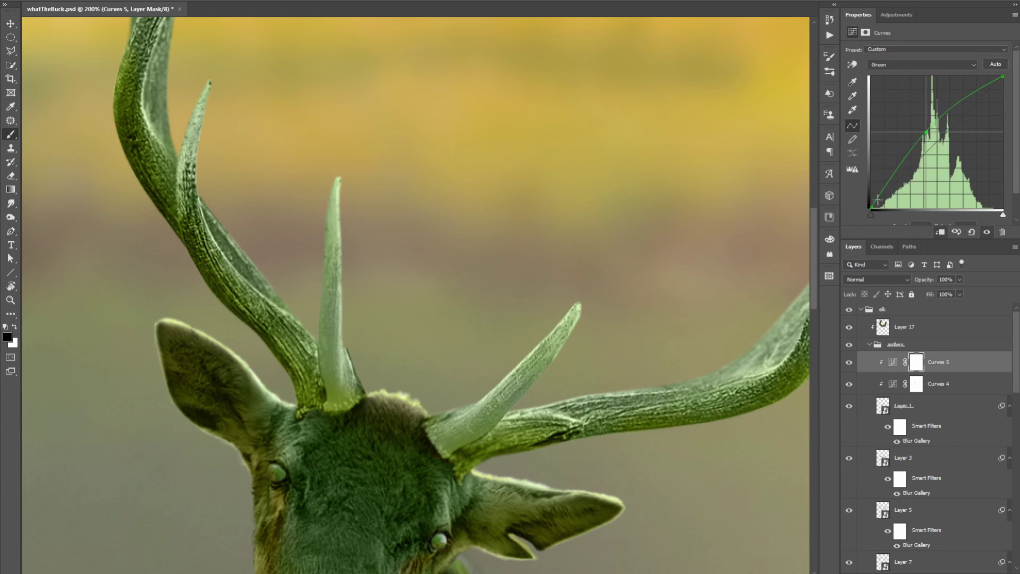
left_click(917, 363)
key("ctrl+i")
key("x")
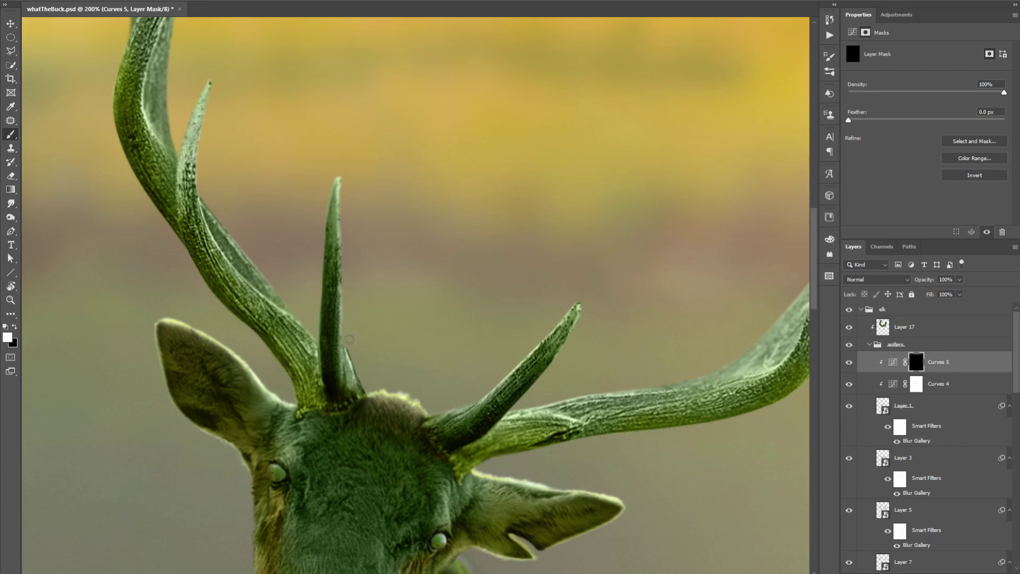
- Duplicate Curves 4 and Curves 5 below Layer 1 and select the Curves 4 copy mask
key("ctrl+0")
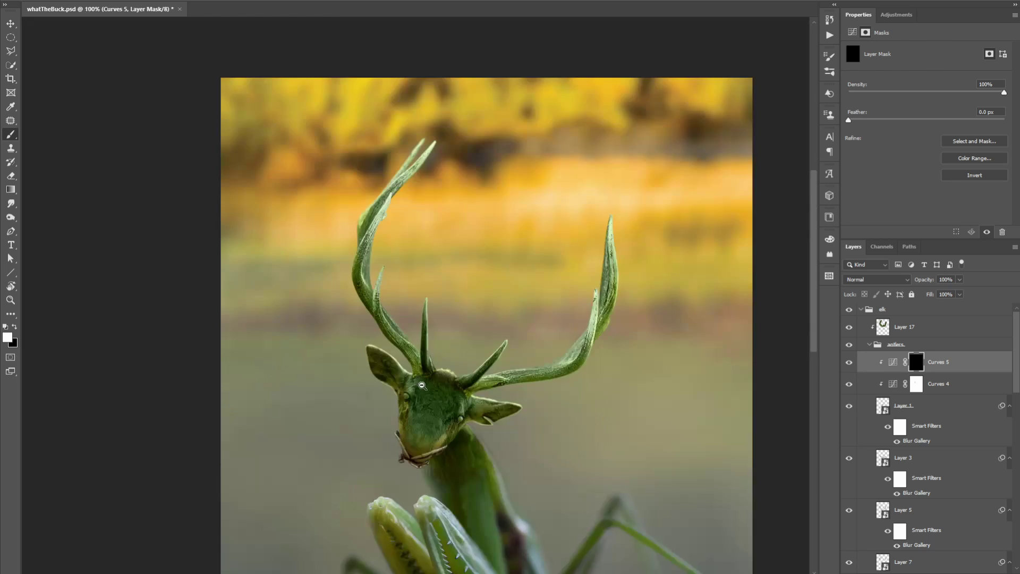
key("ctrl+1")
left_click(917, 384, "shift")
left_click_drag(916, 383, 917, 489)
left_click(916, 485)
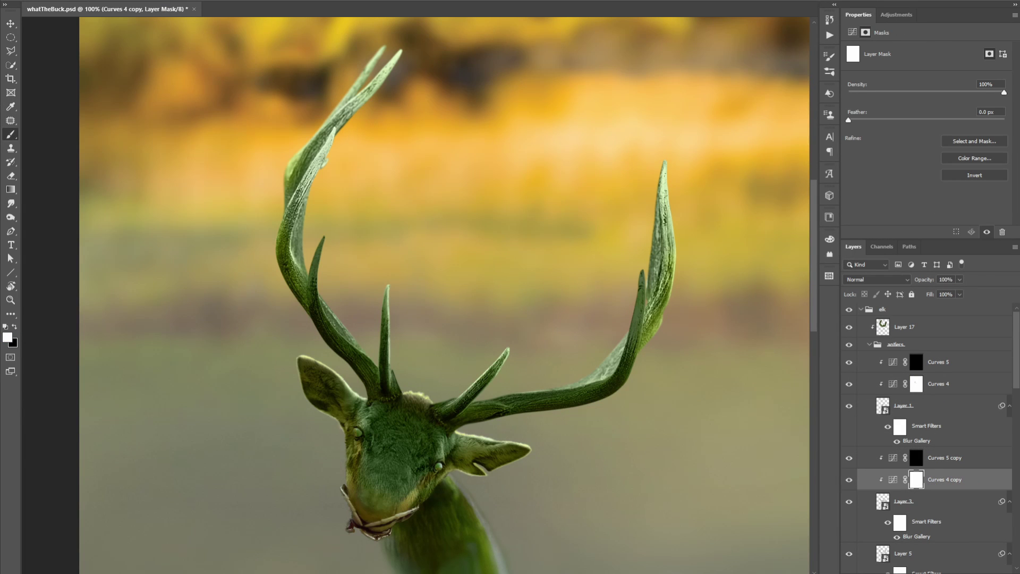
- Work the Curves copy mask along the right antler base and upper tines
scroll(567, 481, "up", 2)
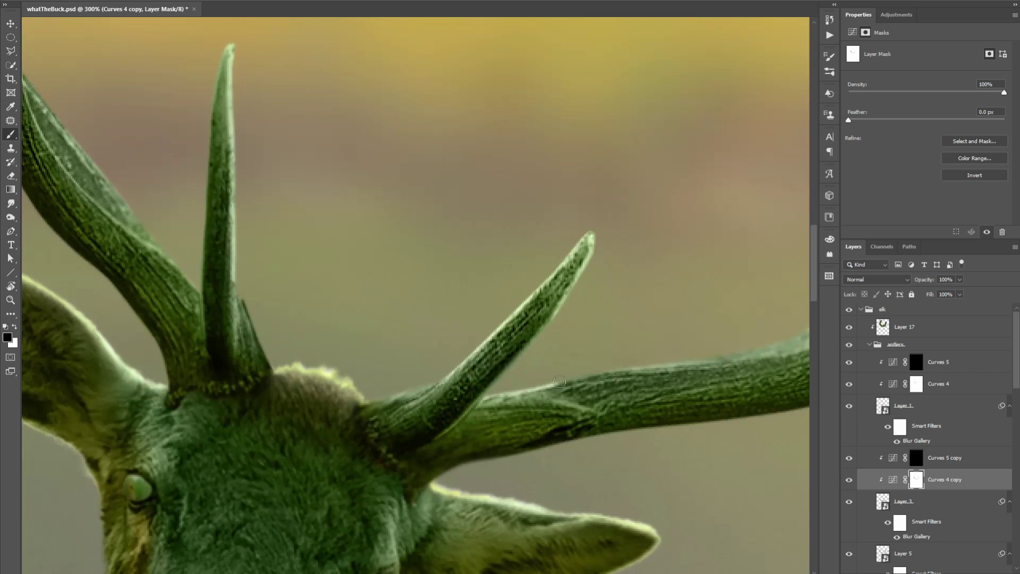
scroll(570, 291, "up", 1)
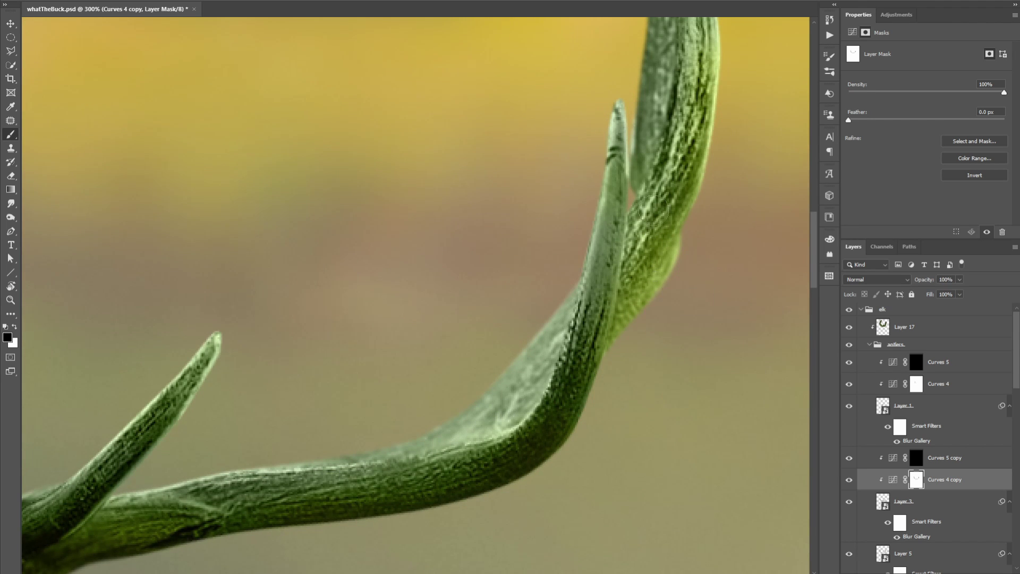
scroll(653, 208, "down", 2)
scroll(653, 209, "down", 2)
scroll(652, 209, "down", 2)
scroll(574, 407, "up", 8)
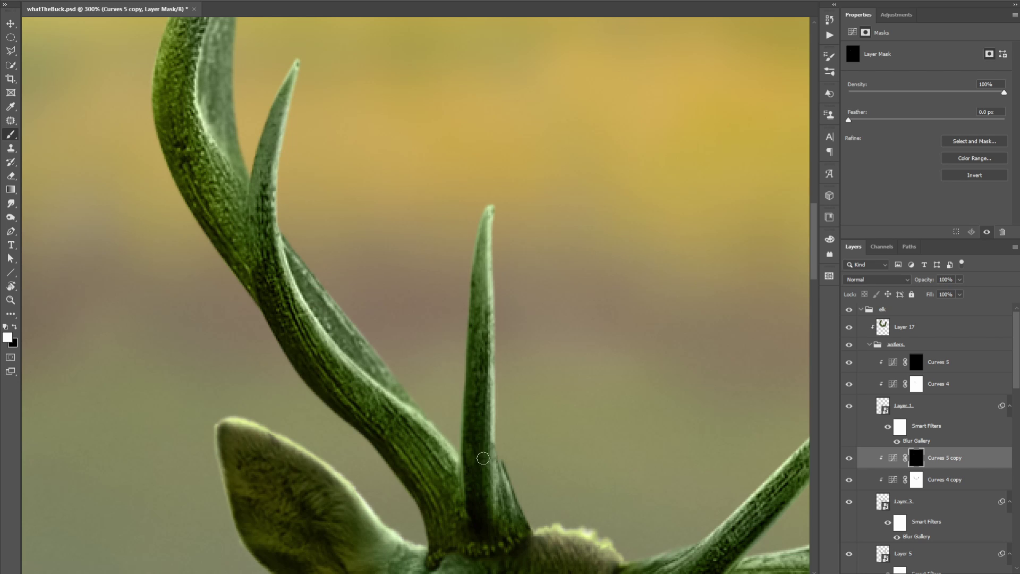
left_click_drag(483, 458, 205, 434)
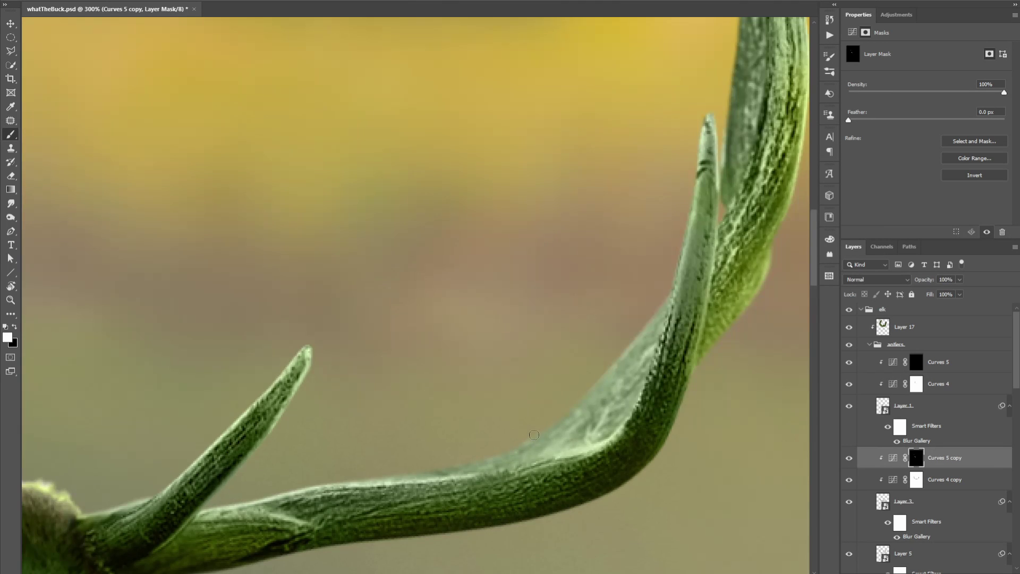
left_click_drag(488, 399, 613, 393)
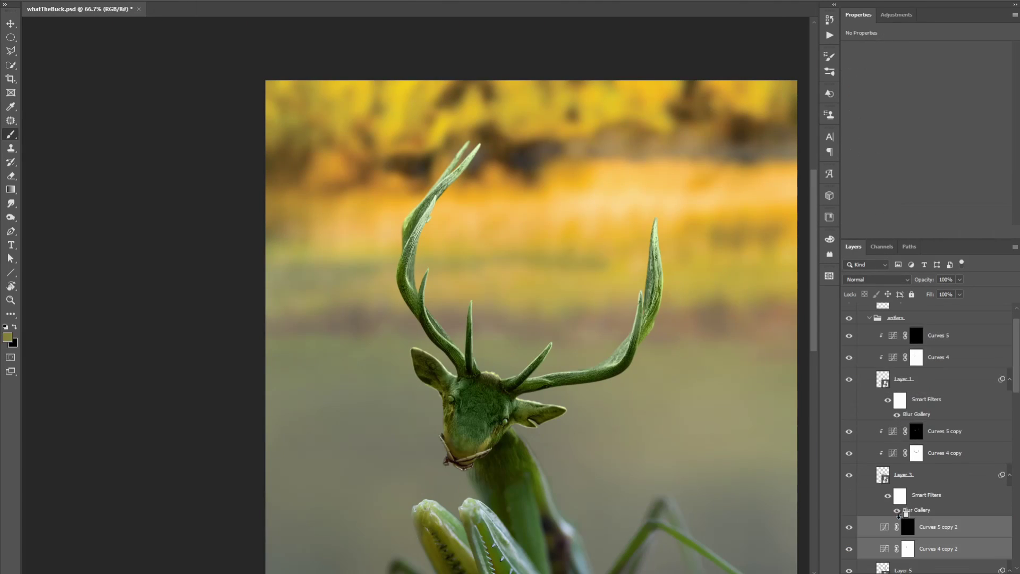
- Zoom in and pan across the antler tips, then zoom out to view the whole creature
key("ctrl+plus")
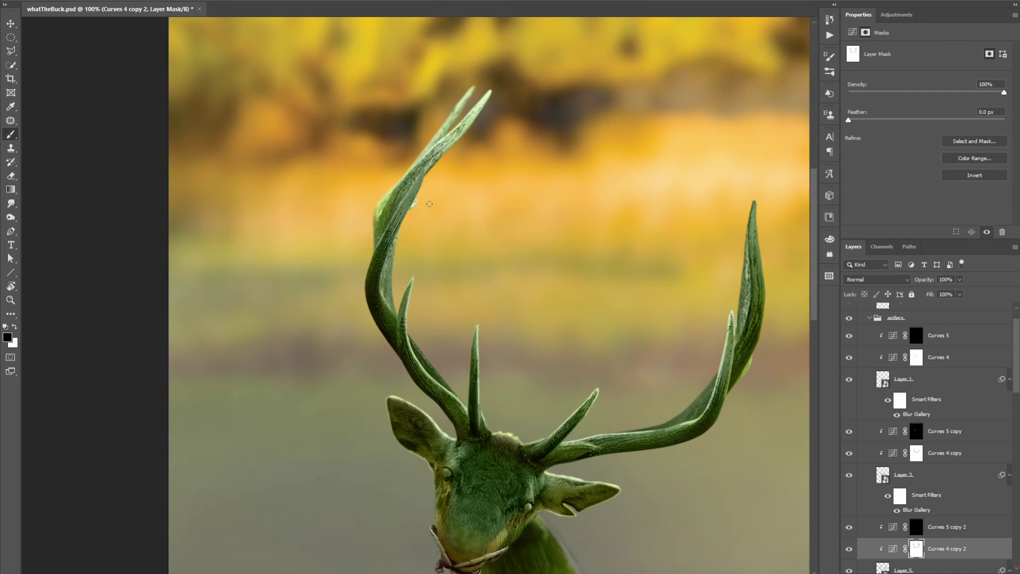
key("ctrl+plus")
key("ctrl+plus")
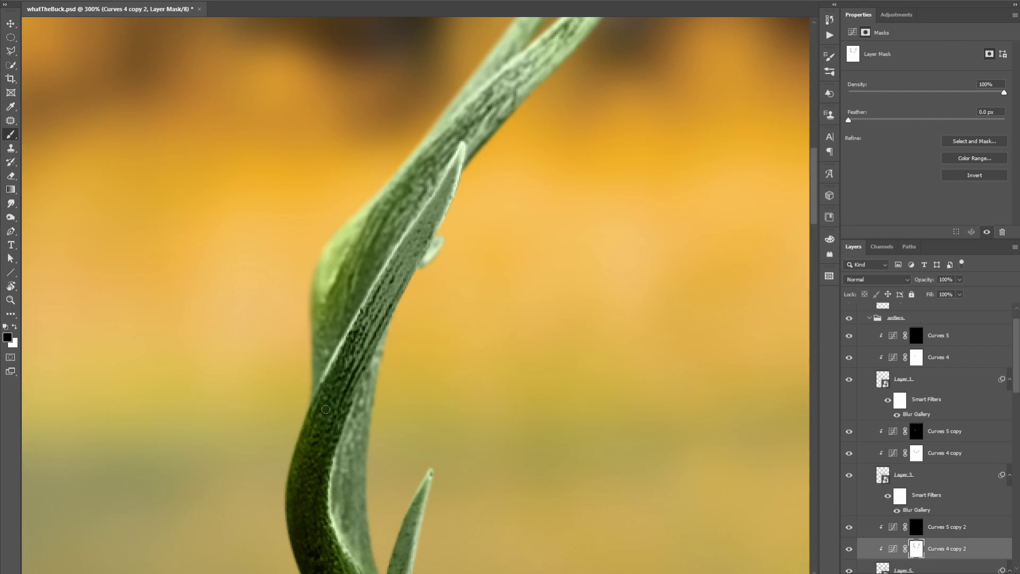
left_click_drag(326, 409, 366, 408)
left_click_drag(508, 374, 617, 351)
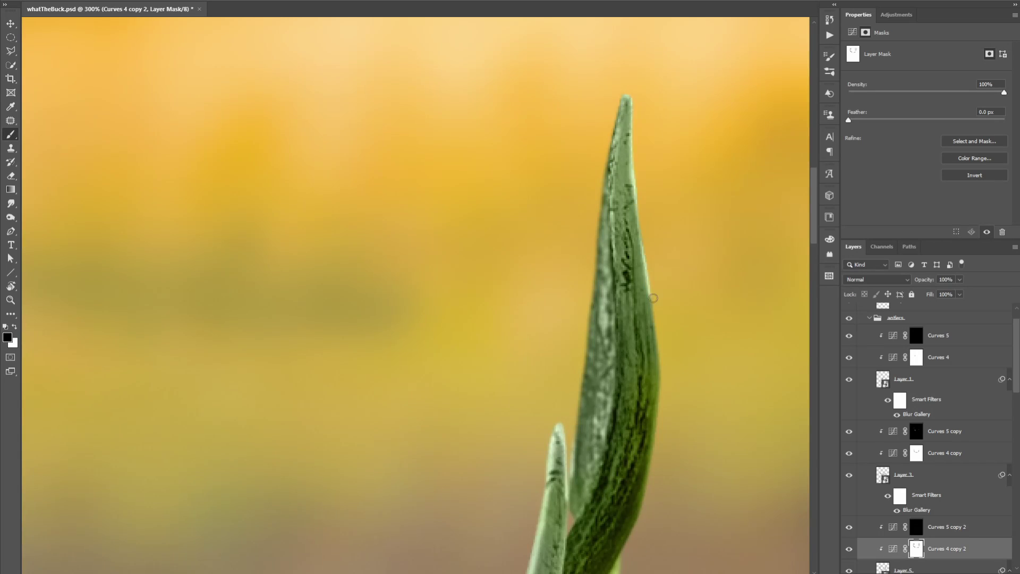
left_click_drag(308, 280, 533, 392)
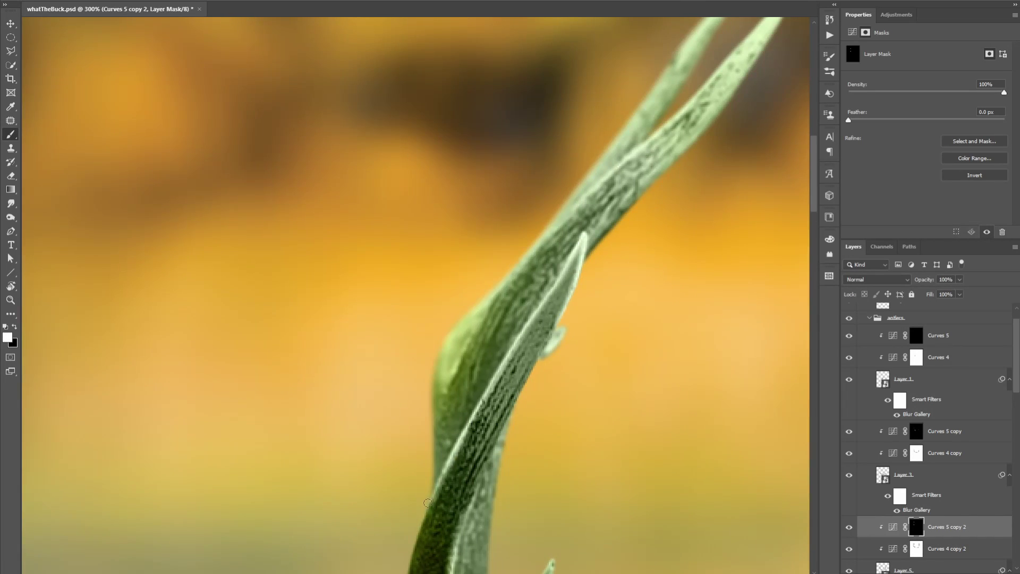
left_click_drag(427, 502, 598, 426)
key("ctrl+minus")
key("ctrl+minus")
key("ctrl+minus")
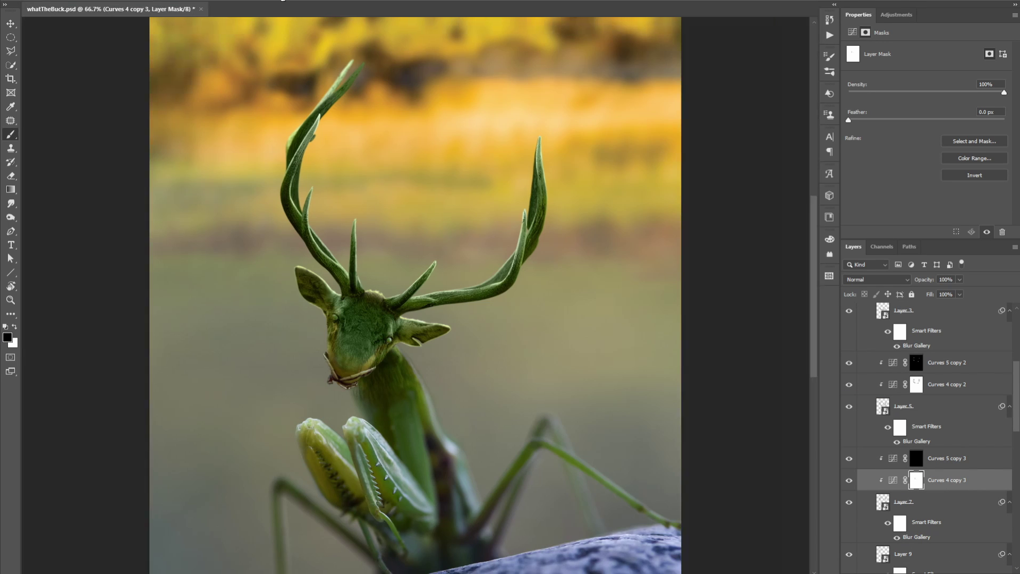
scroll(445, 185, "up", 3)
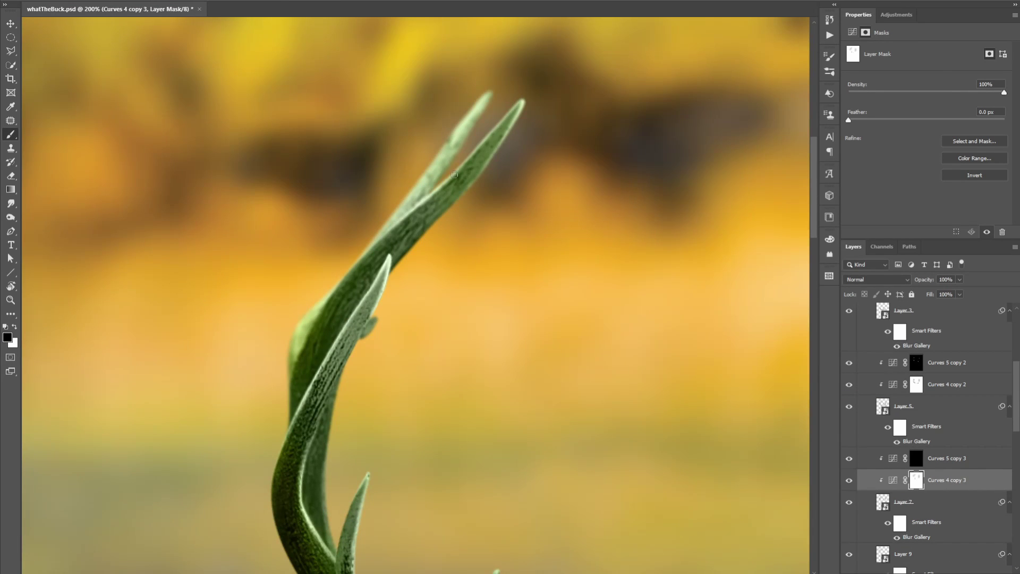
scroll(454, 174, "down", 3)
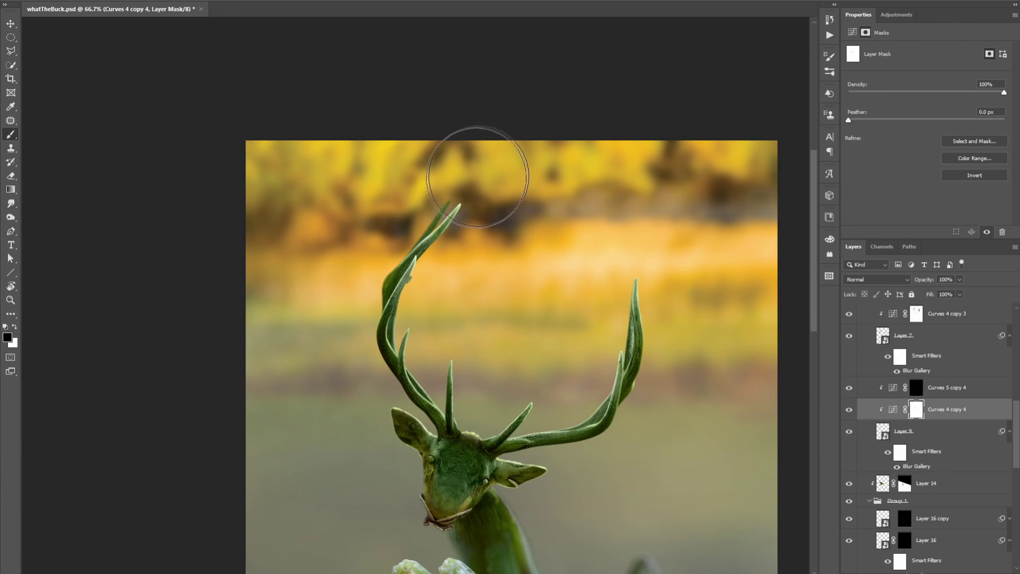
scroll(478, 177, "up", 3)
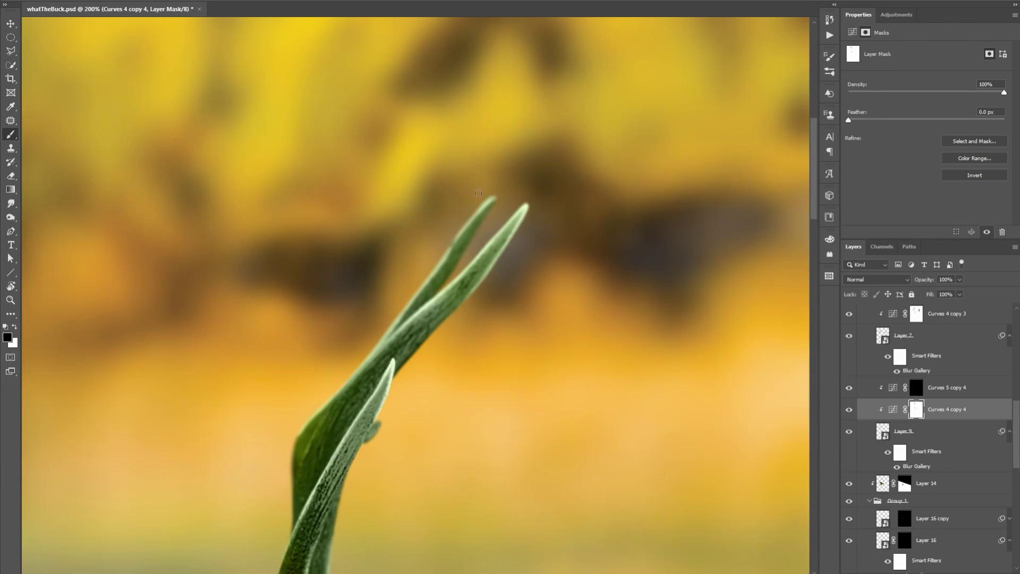